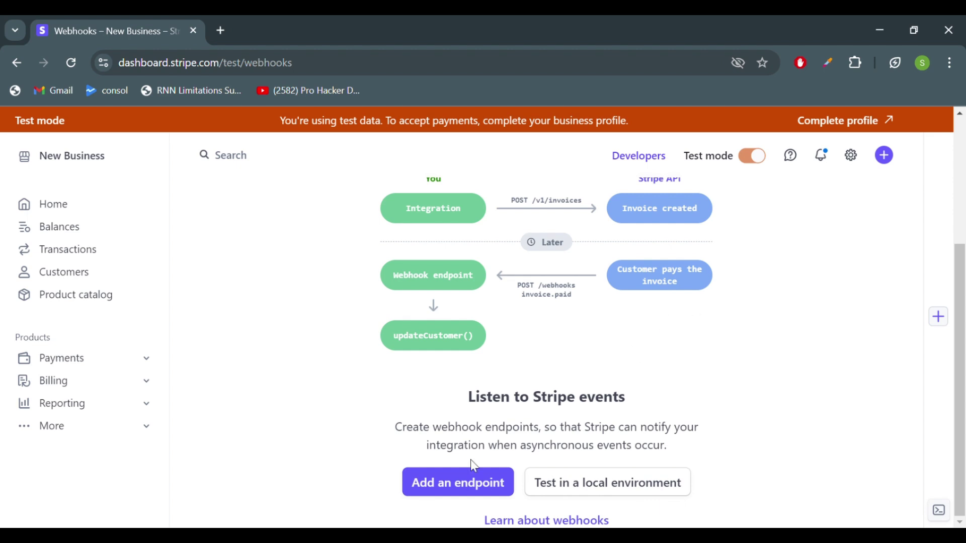
Step: Start adding a new webhook endpoint and place the cursor in its Endpoint URL field
click(439, 492)
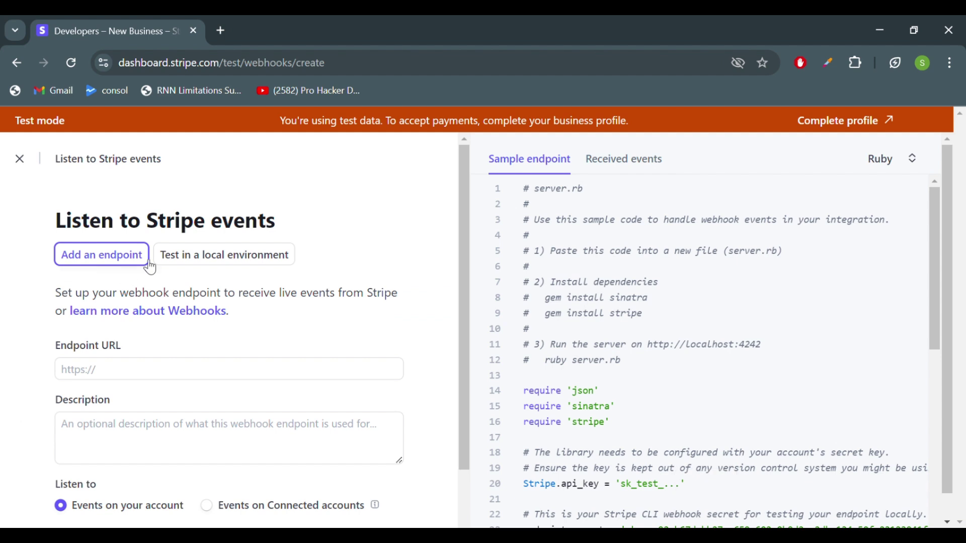
scroll(325, 261, down, 2)
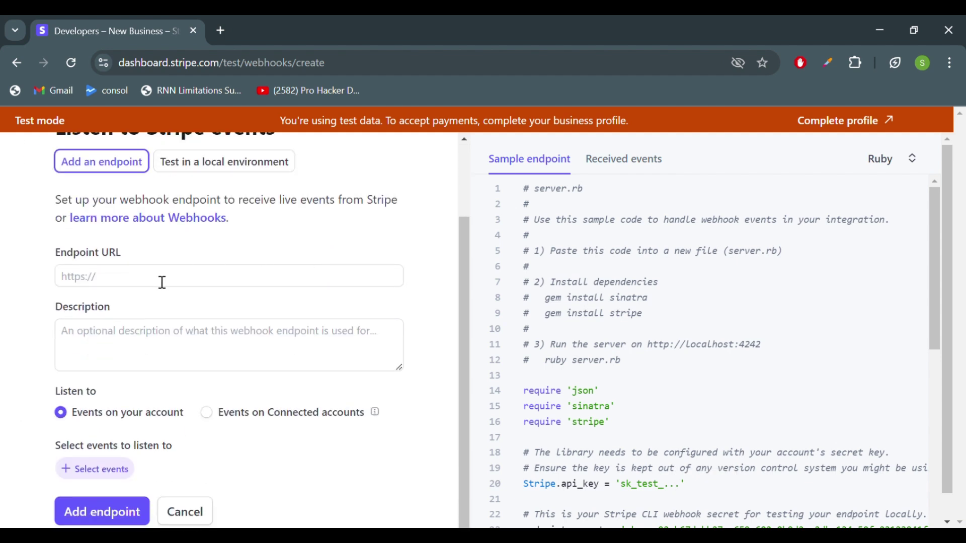
click(147, 282)
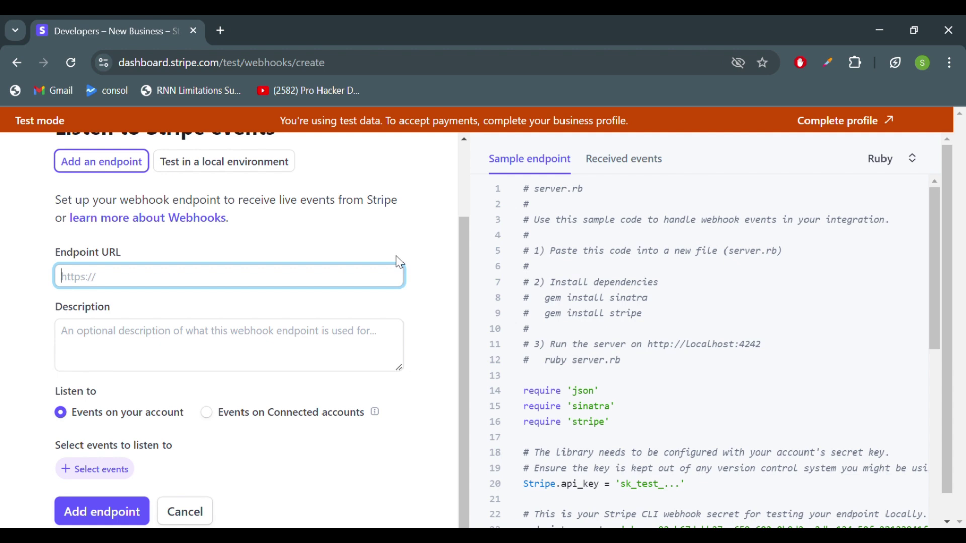
scroll(400, 262, down, 1)
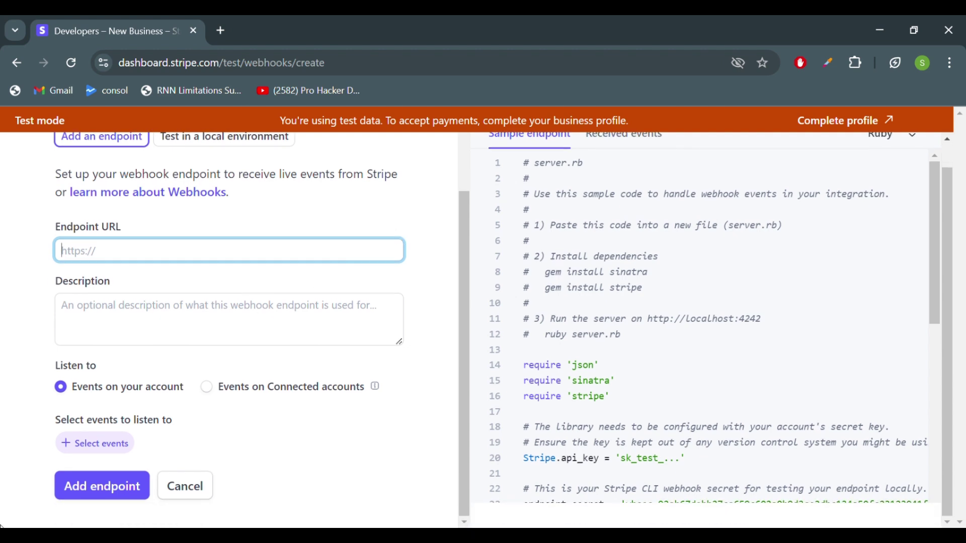
Step: Open the event selection for the endpoint and look through the available event categories
click(89, 445)
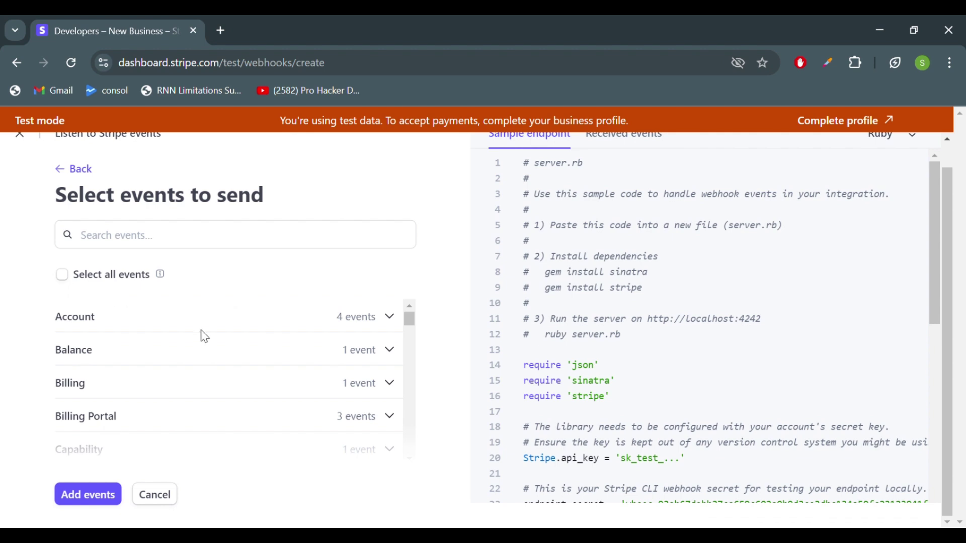
scroll(204, 337, down, 20)
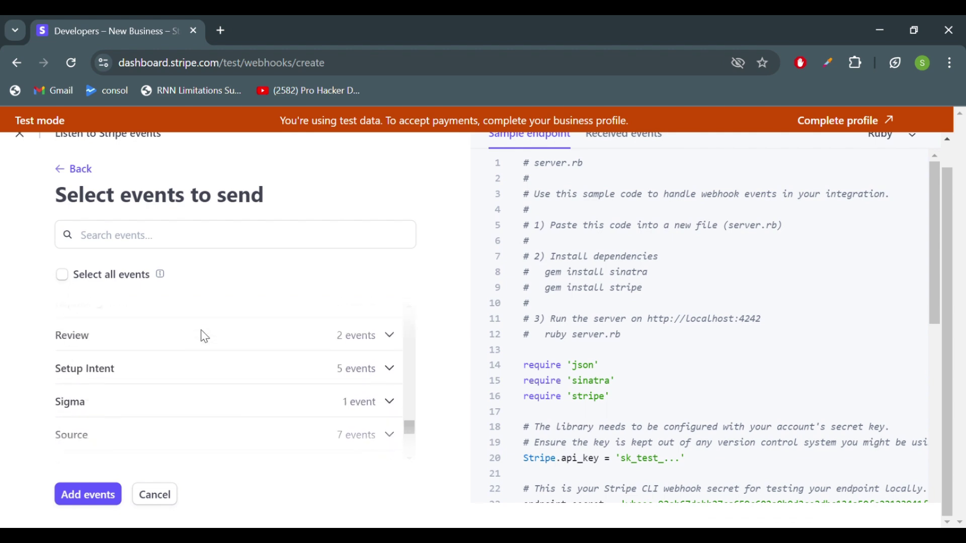
scroll(206, 337, up, 20)
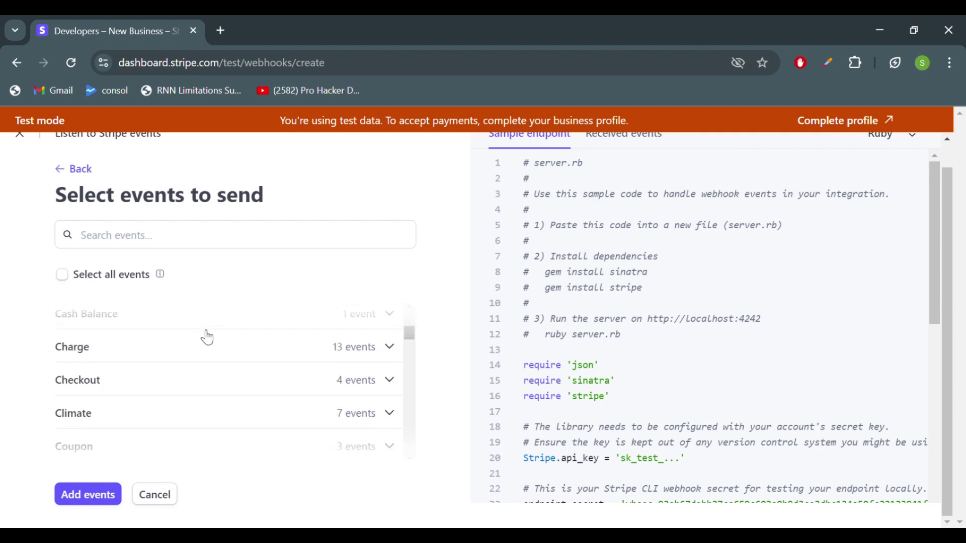
scroll(204, 336, up, 5)
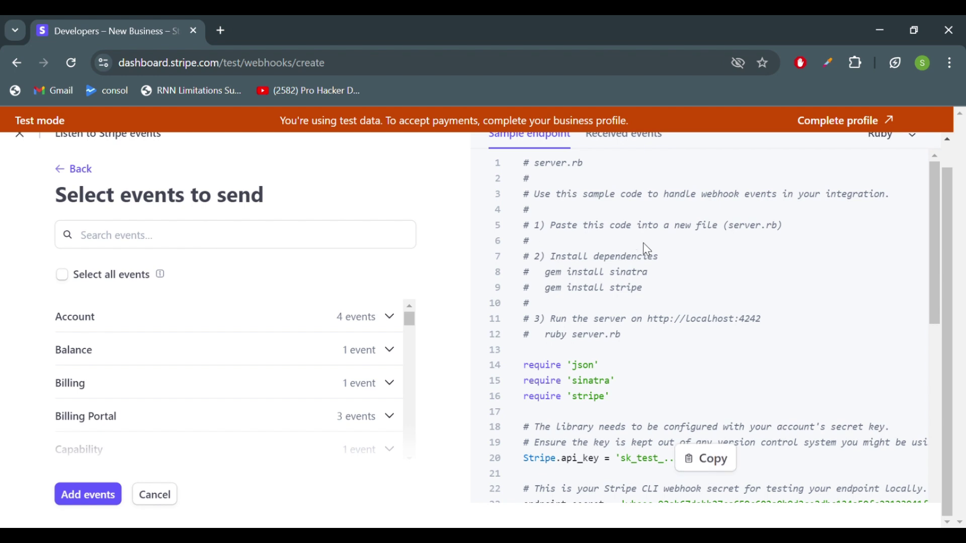
Step: Review the Ruby sample endpoint code from the setup comments down to the event handling section
scroll(652, 244, down, 10)
scroll(661, 252, up, 6)
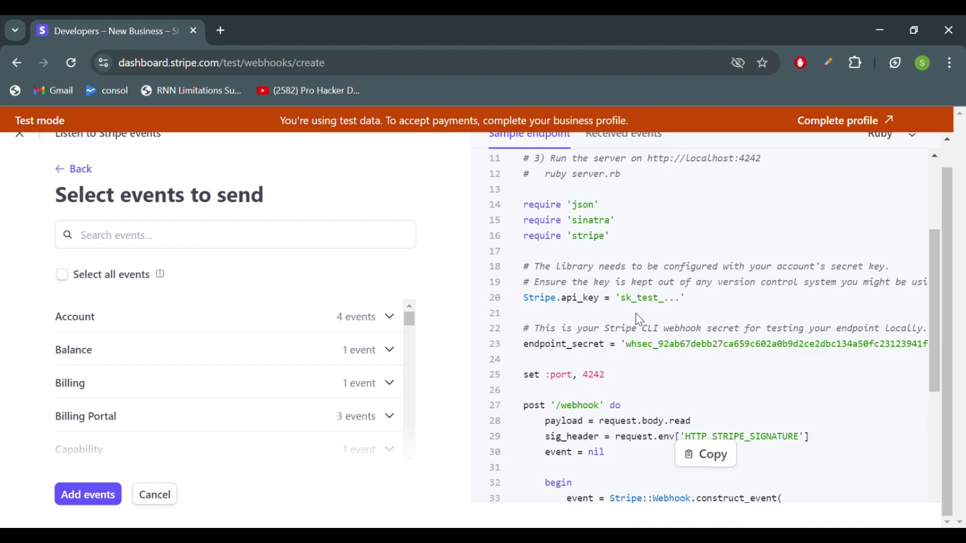
scroll(639, 320, down, 6)
scroll(639, 320, up, 3)
scroll(640, 321, down, 2)
Step: Search the events for "complete" and add checkout.session.completed to the endpoint's events
click(353, 250)
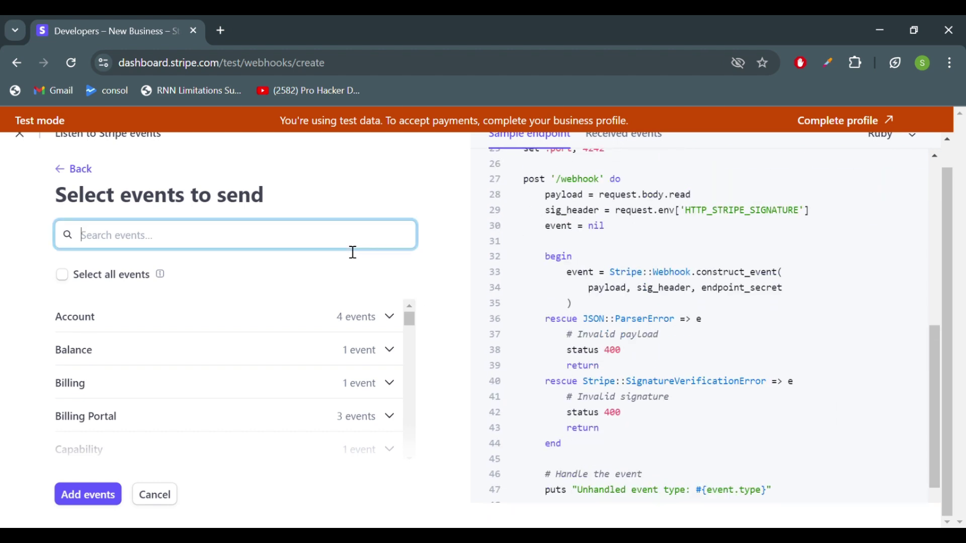
text(complete)
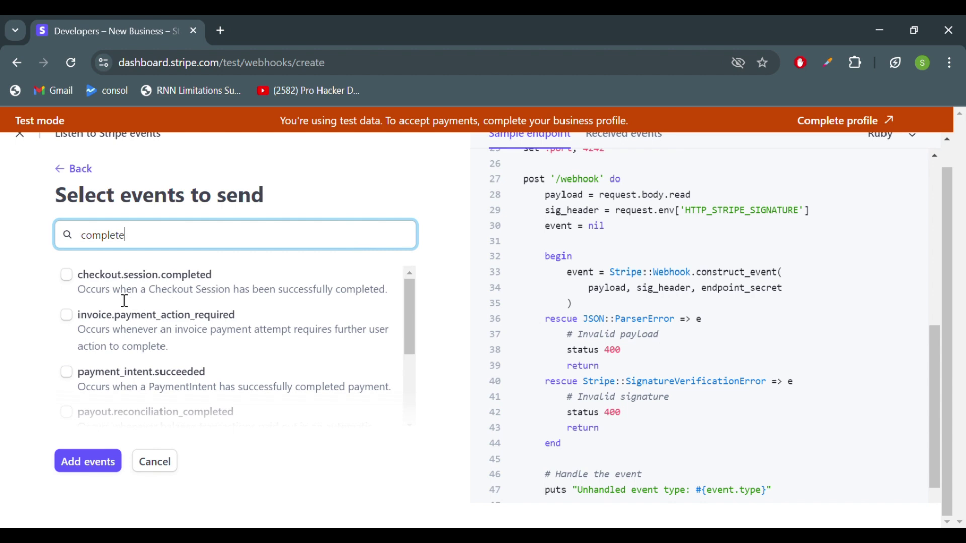
click(117, 292)
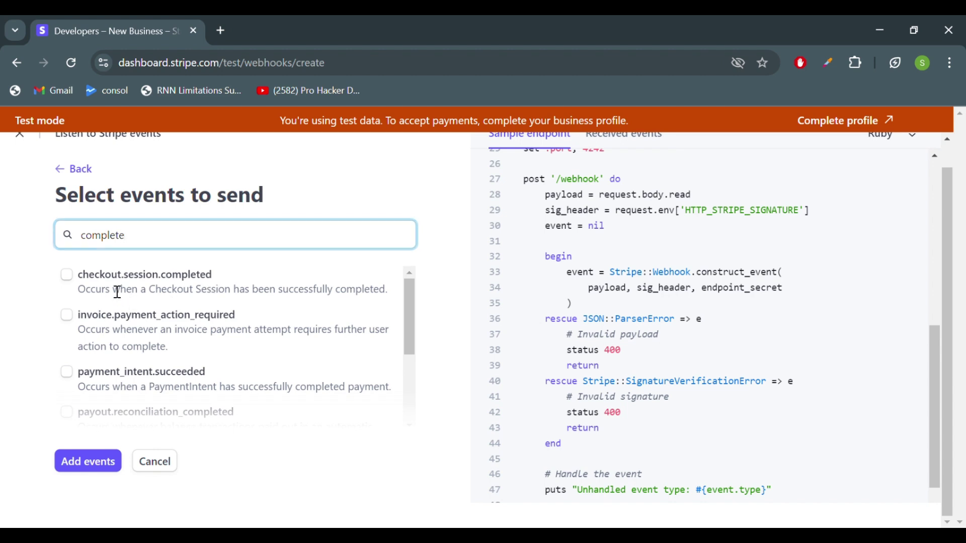
click(67, 276)
click(96, 467)
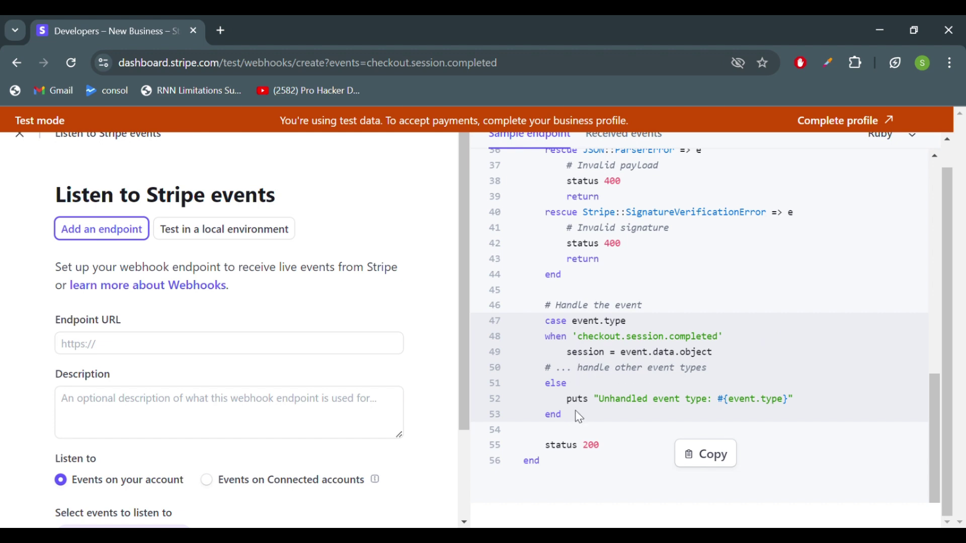
Step: Examine the sample code's event handling block, including the session assignment under checkout.session.completed
drag(551, 400, 521, 310)
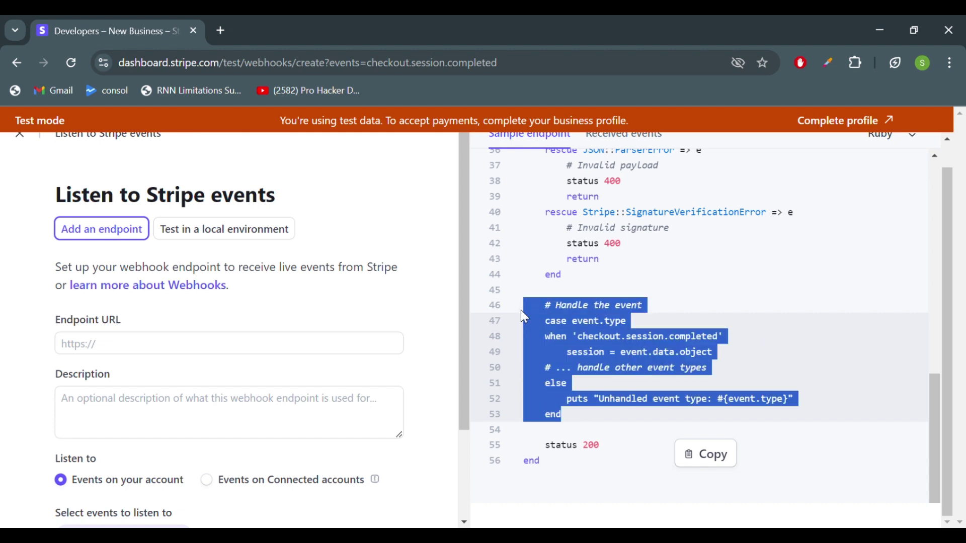
click(603, 378)
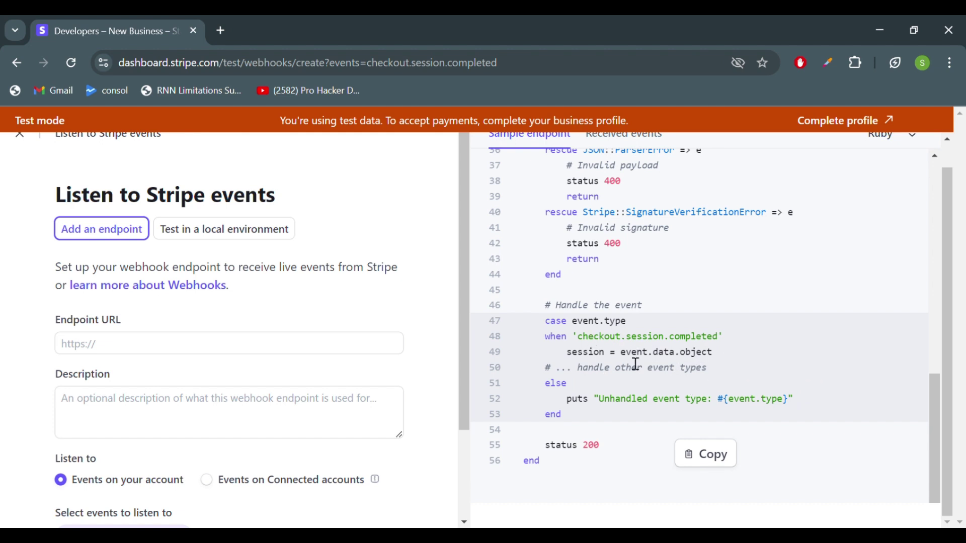
triple_click(716, 350)
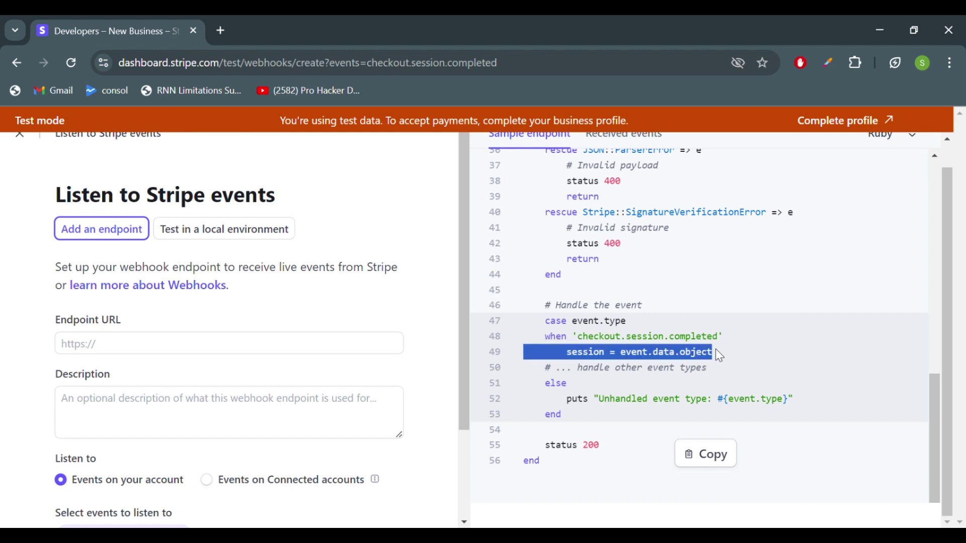
click(720, 353)
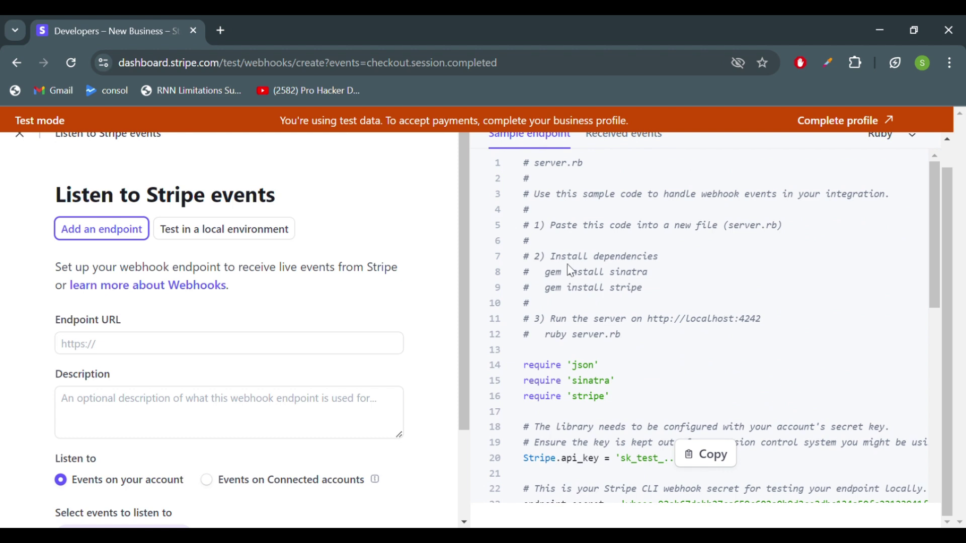
Step: Switch the webhook setup to testing in a local environment and view its Stripe CLI commands
click(231, 230)
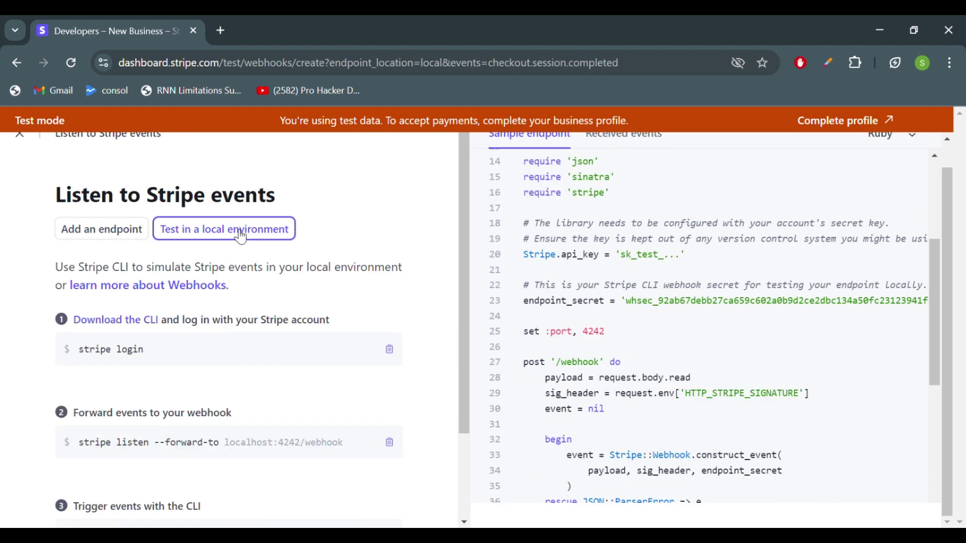
scroll(380, 304, down, 2)
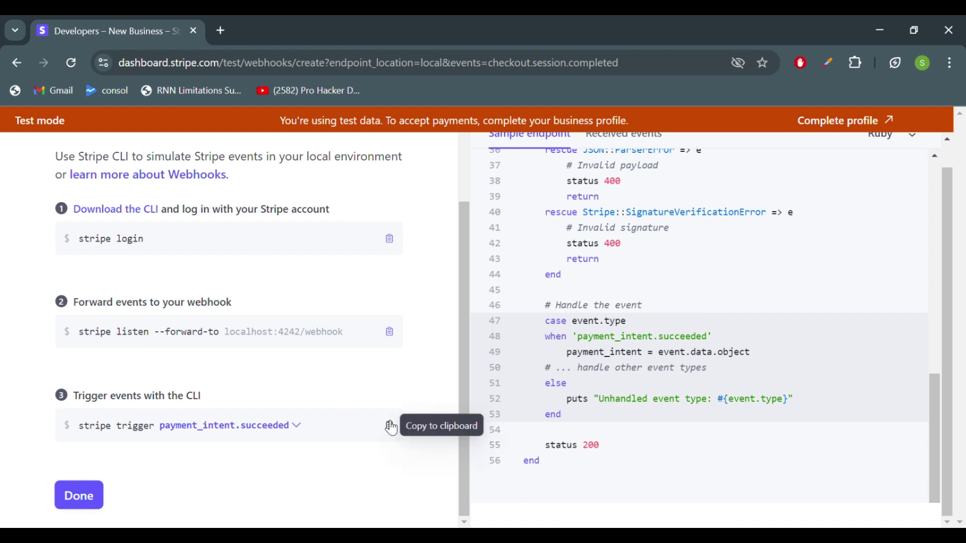
Step: Examine the sample endpoint code's required libraries, API key line, webhook secret line, port setting and webhook route
scroll(563, 396, up, 3)
scroll(564, 396, up, 8)
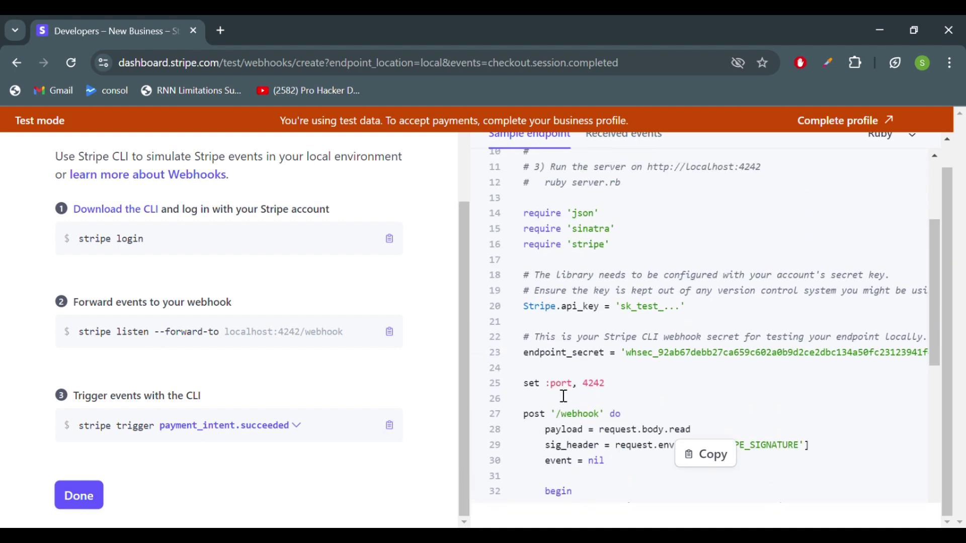
scroll(563, 396, down, 5)
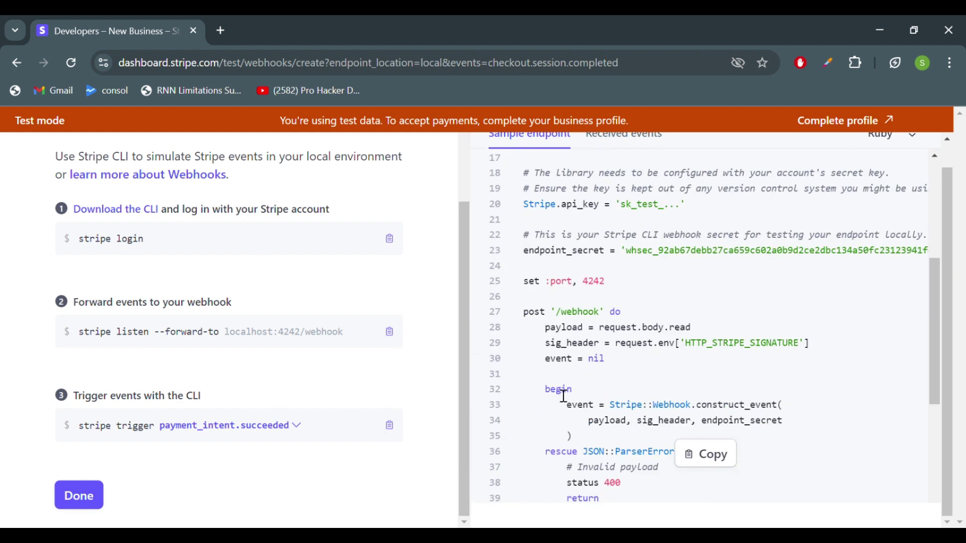
scroll(564, 334, down, 2)
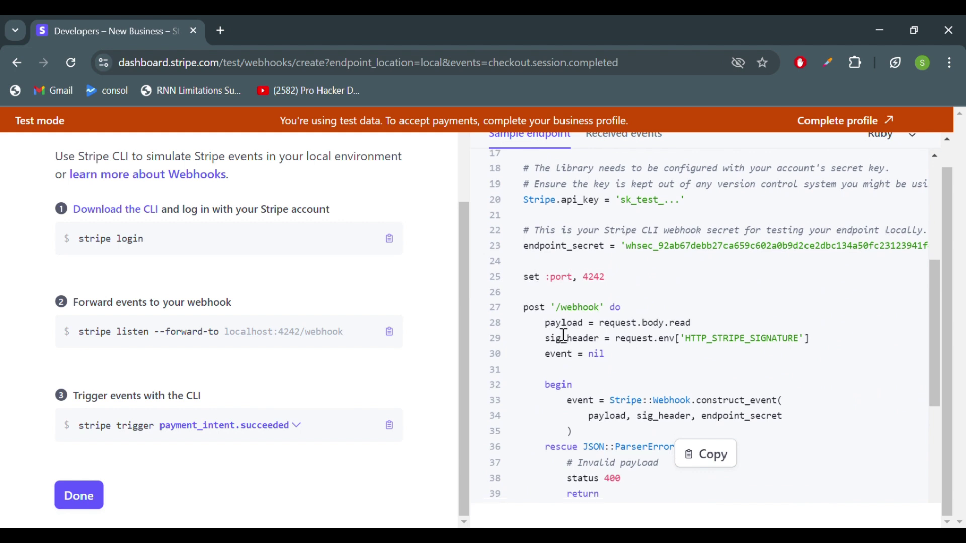
scroll(564, 334, up, 2)
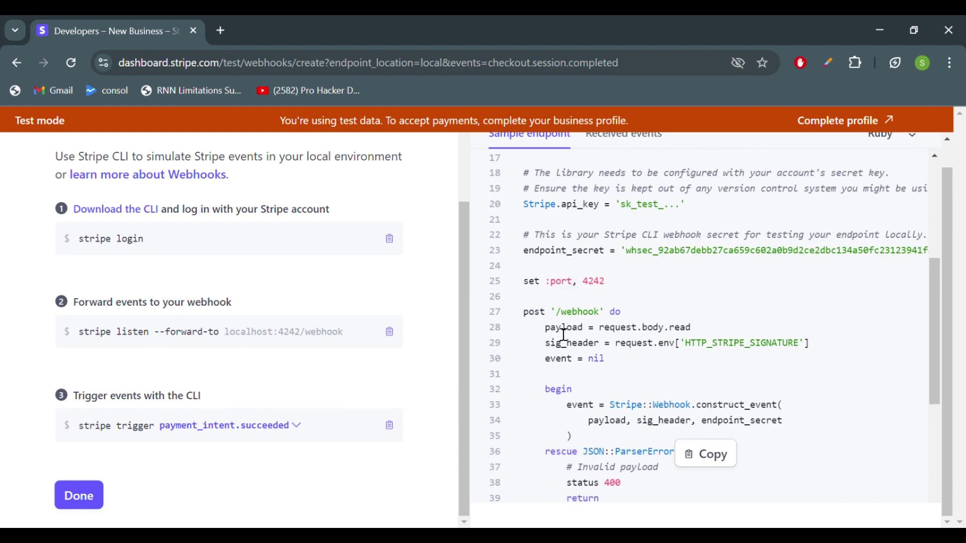
scroll(656, 263, right, 2)
triple_click(663, 261)
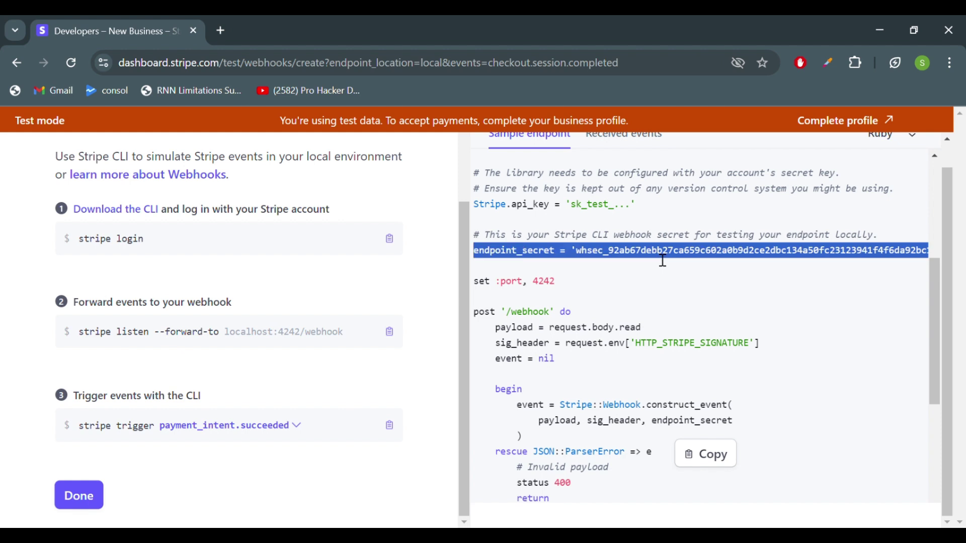
click(709, 249)
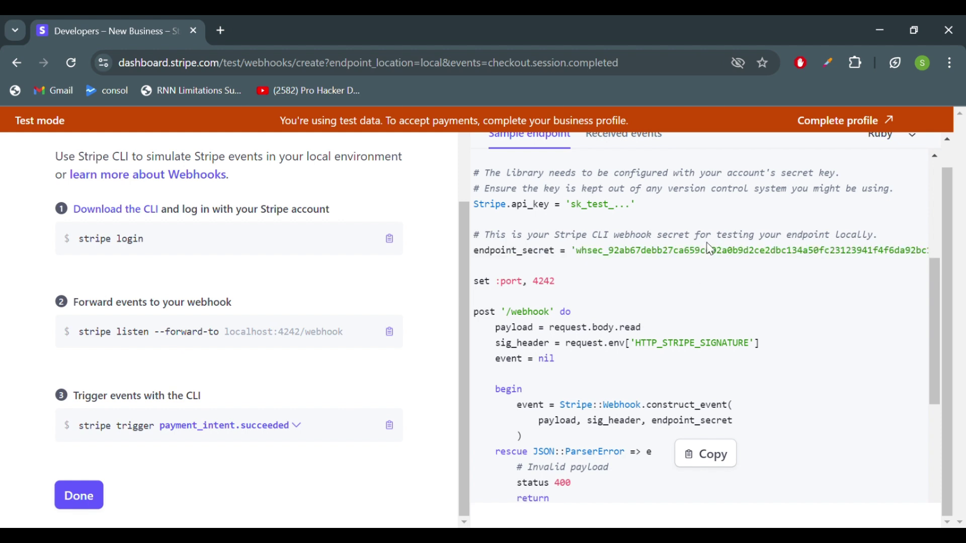
scroll(709, 249, left, 2)
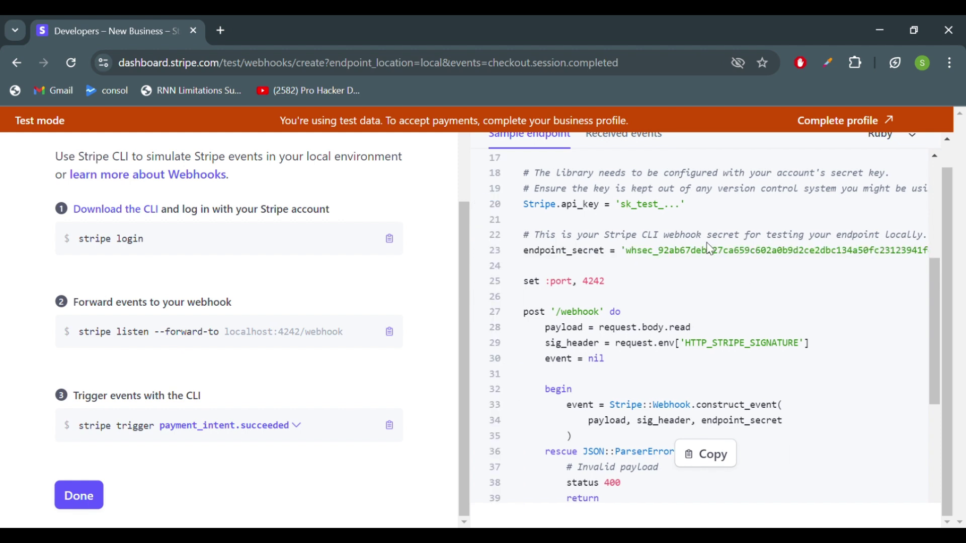
scroll(710, 249, right, 2)
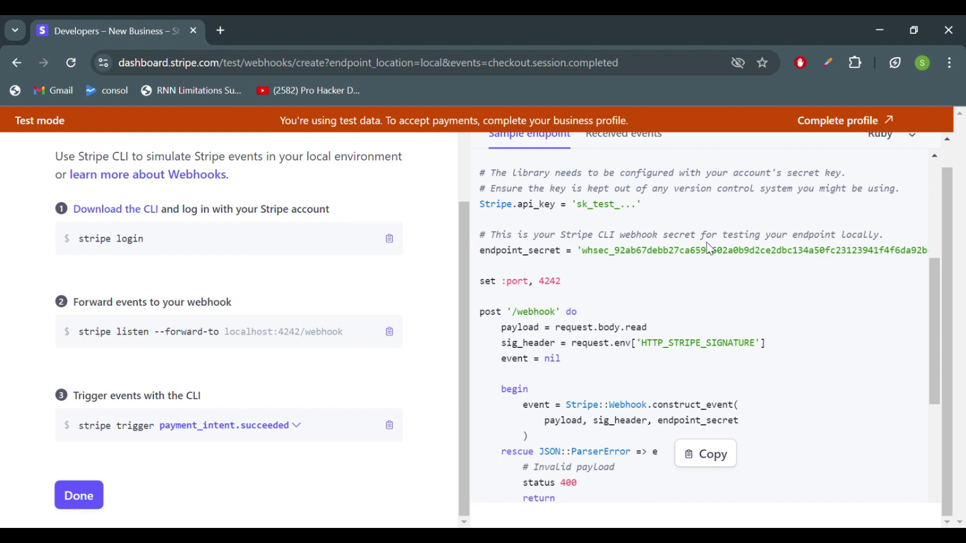
scroll(709, 249, up, 3)
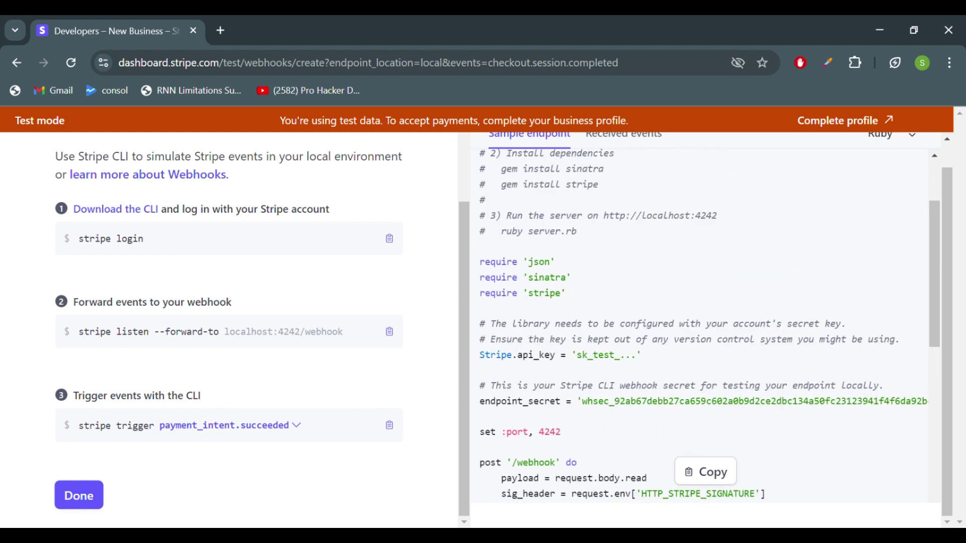
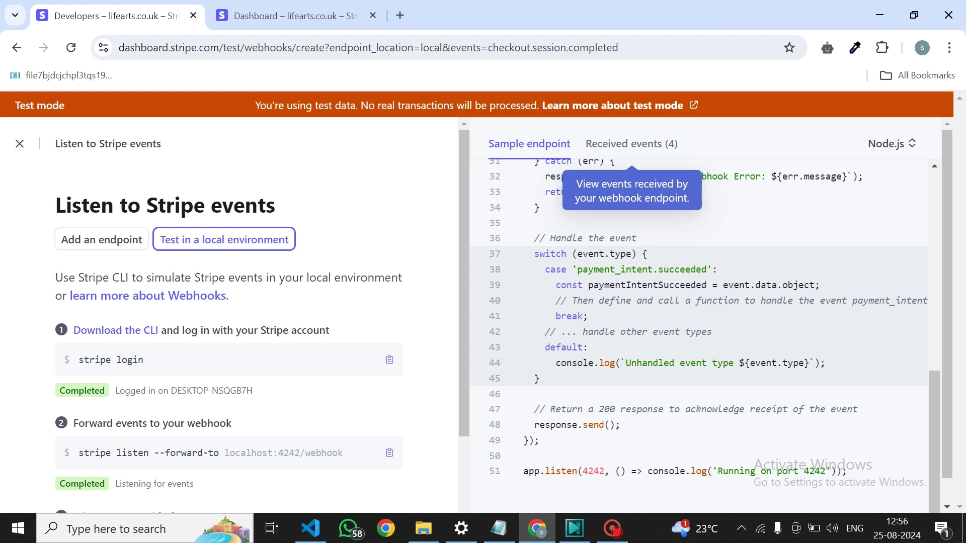
Step: Open a Command Prompt window
key(super)
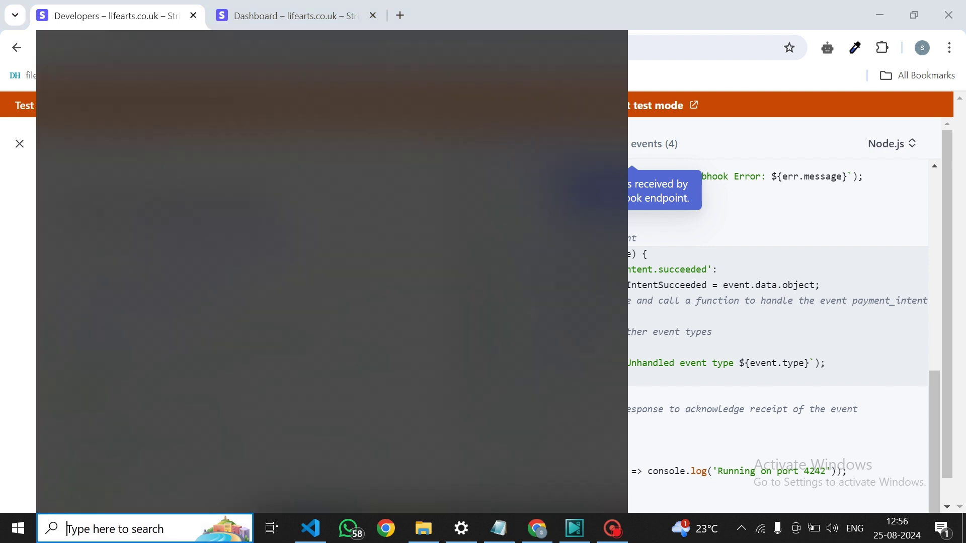
text(cm)
key(Return)
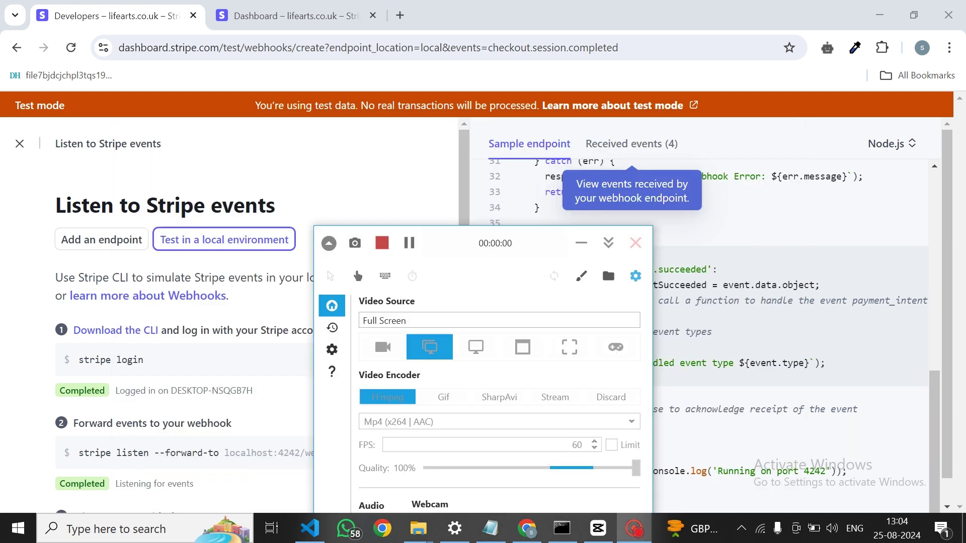
Step: Look at the start of the Node.js sample endpoint code and switch to server.js in Visual Studio Code
mouse_move(562, 529)
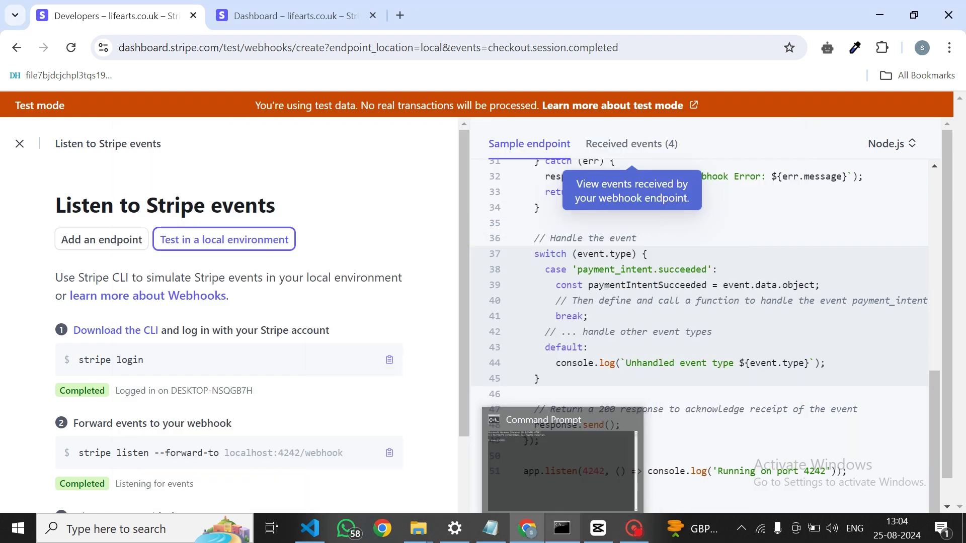
mouse_move(310, 528)
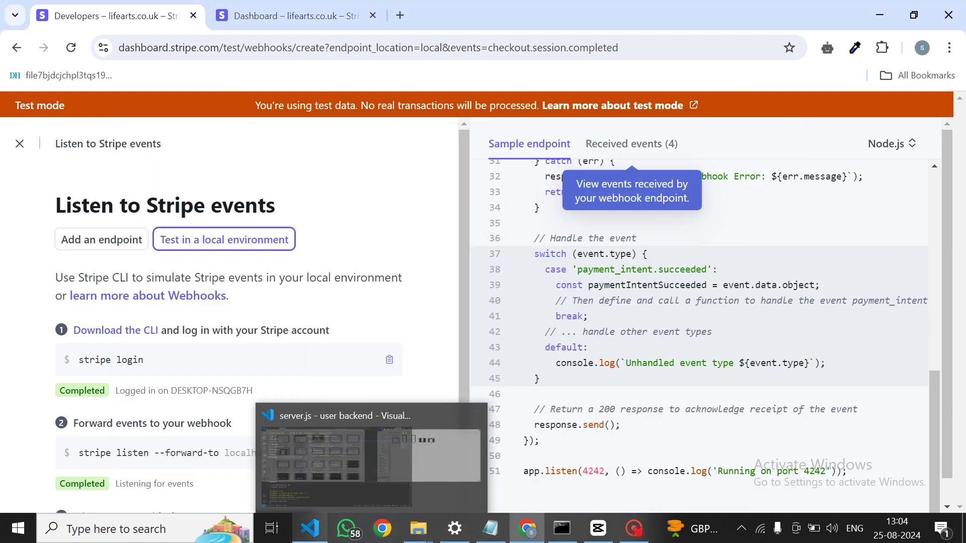
scroll(705, 327, up, 10)
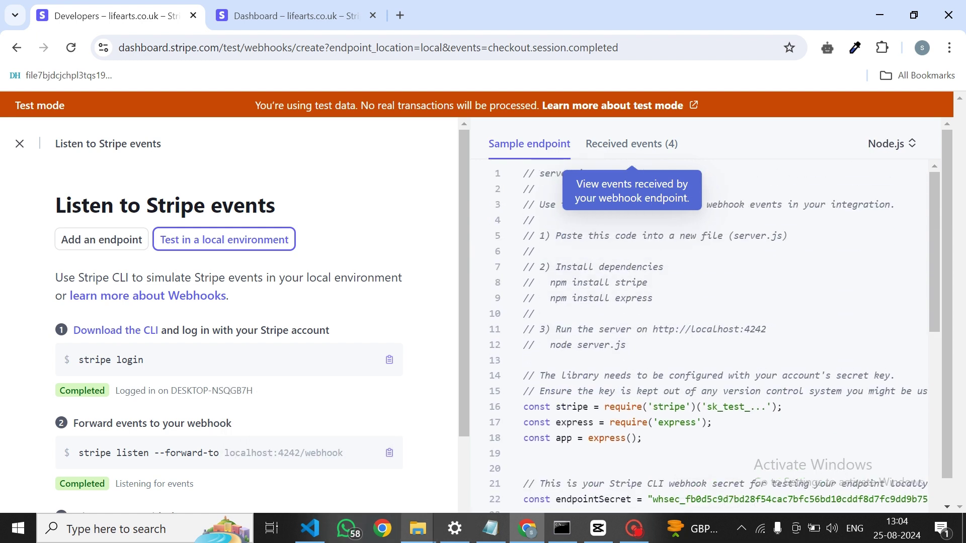
click(310, 529)
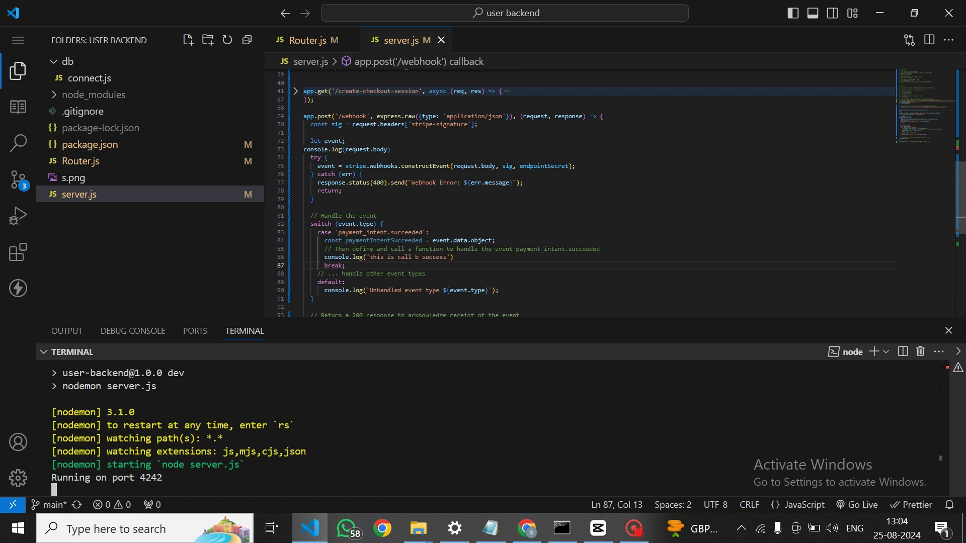
Step: Review the Stripe key line, webhook secret line, webhook route and port setting in server.js
scroll(358, 206, up, 6)
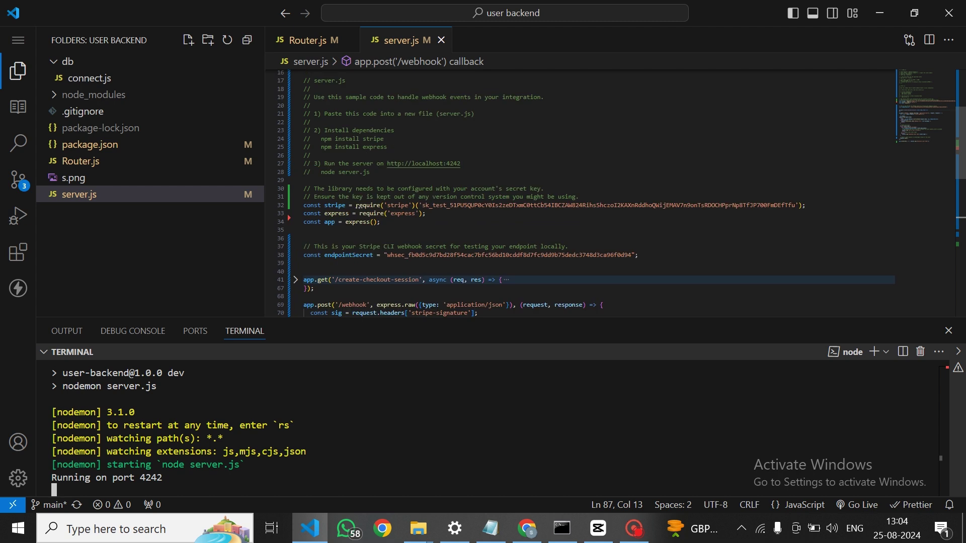
scroll(357, 206, down, 5)
scroll(357, 207, down, 4)
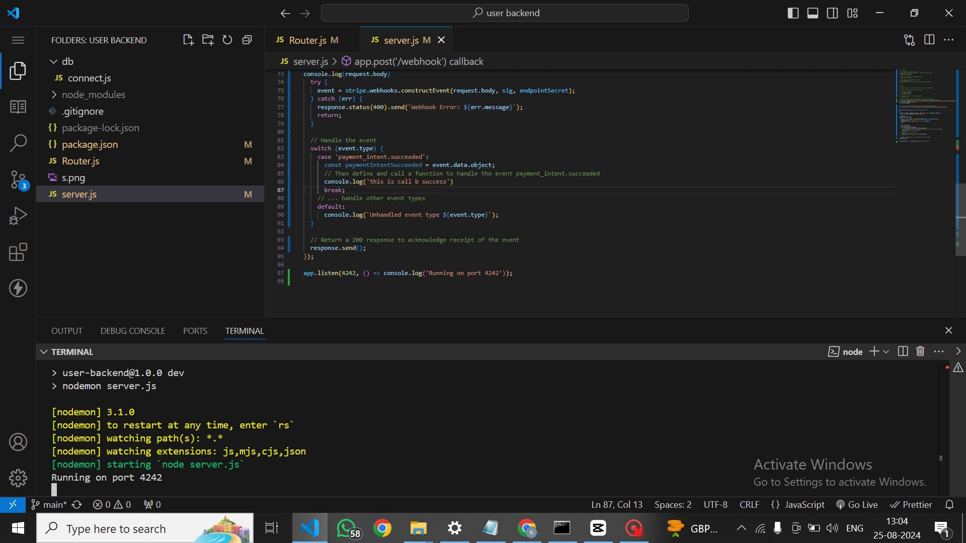
Step: Run stripe login from the Stripe webhook page in Command Prompt and allow the Stripe CLI to access the account in the browser
click(562, 529)
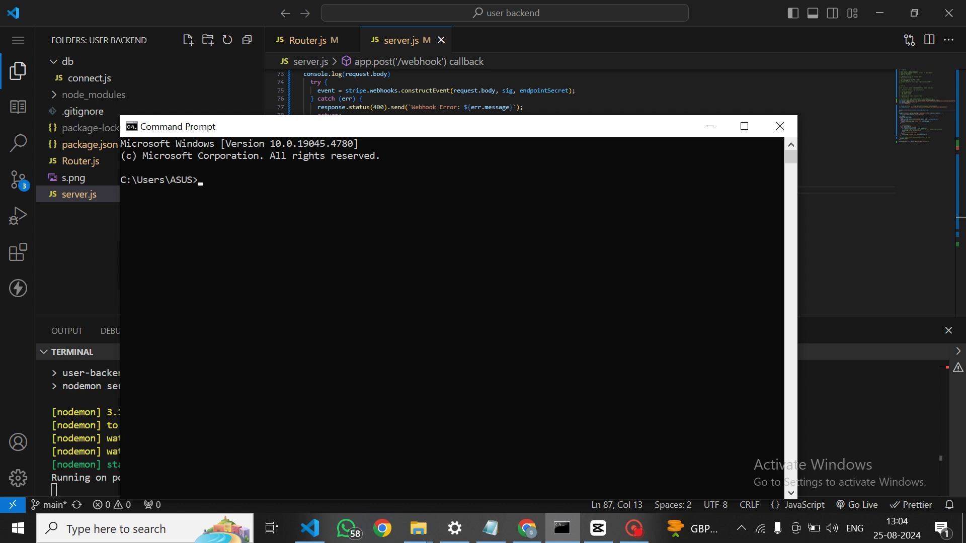
click(527, 528)
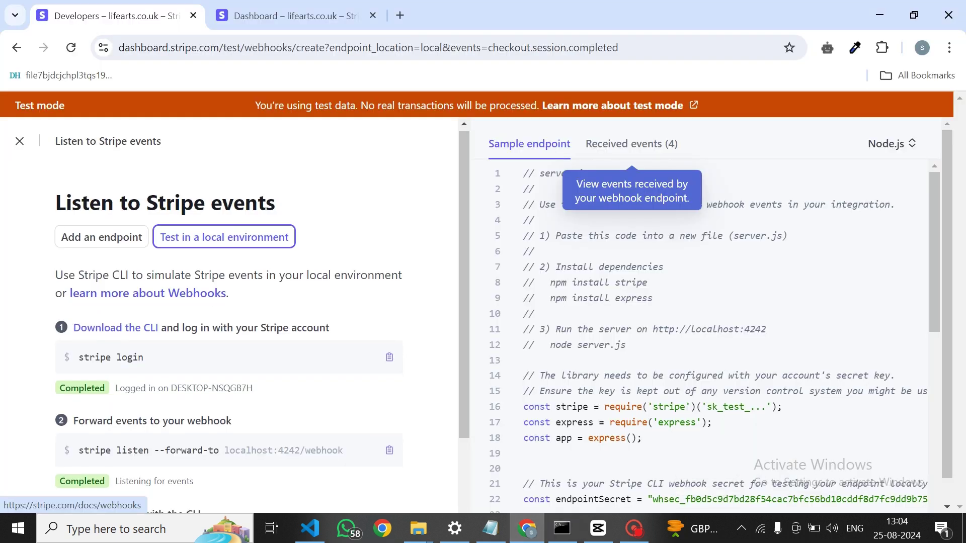
scroll(146, 293, down, 2)
click(389, 236)
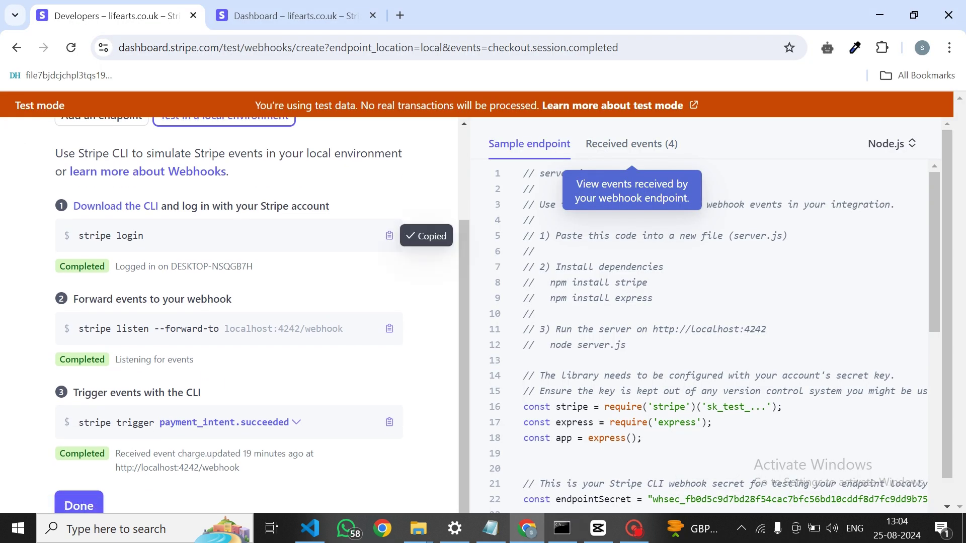
mouse_move(562, 529)
click(599, 458)
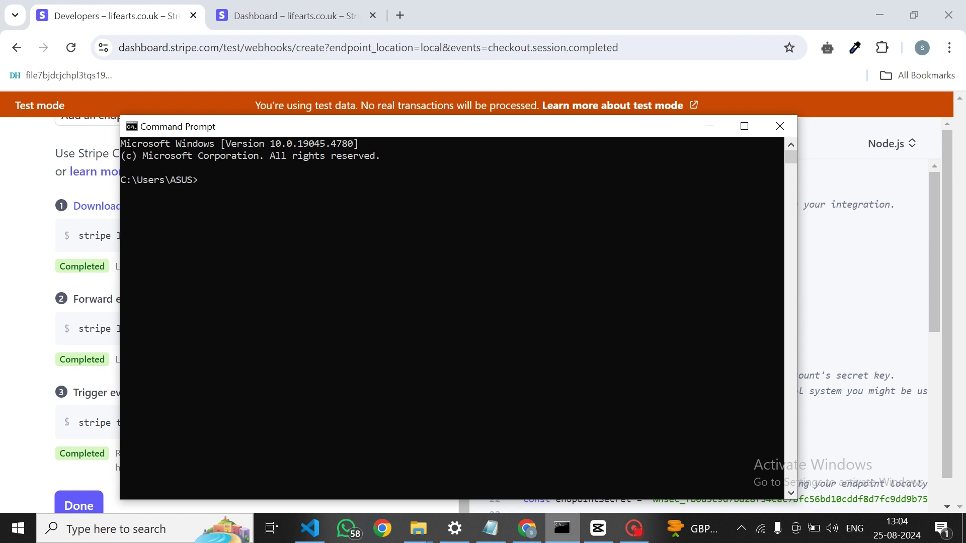
key(ctrl+v)
key(Return)
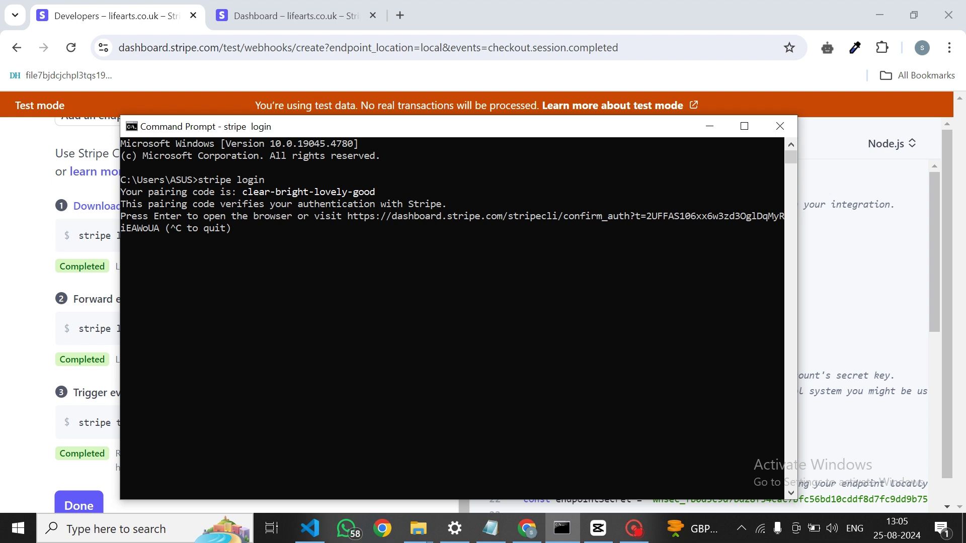
key(Return)
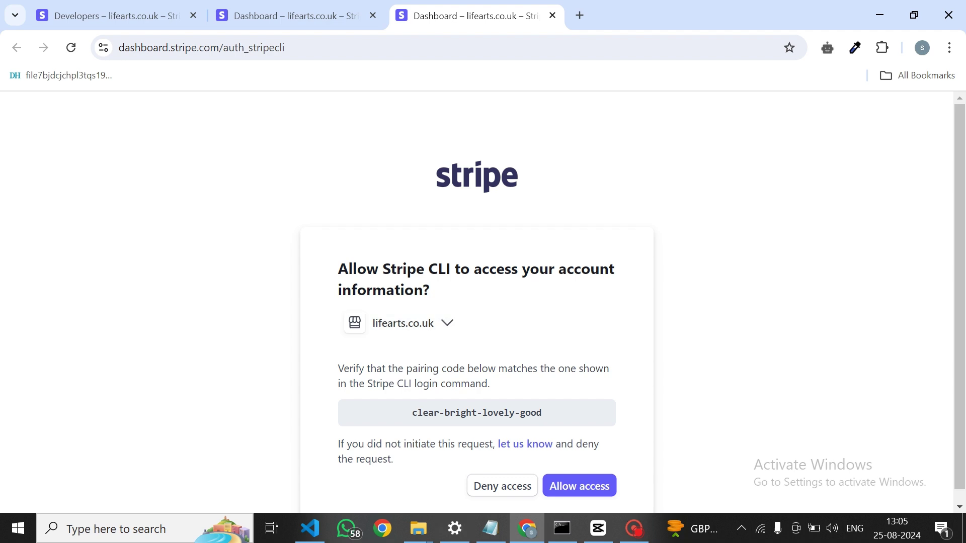
click(580, 486)
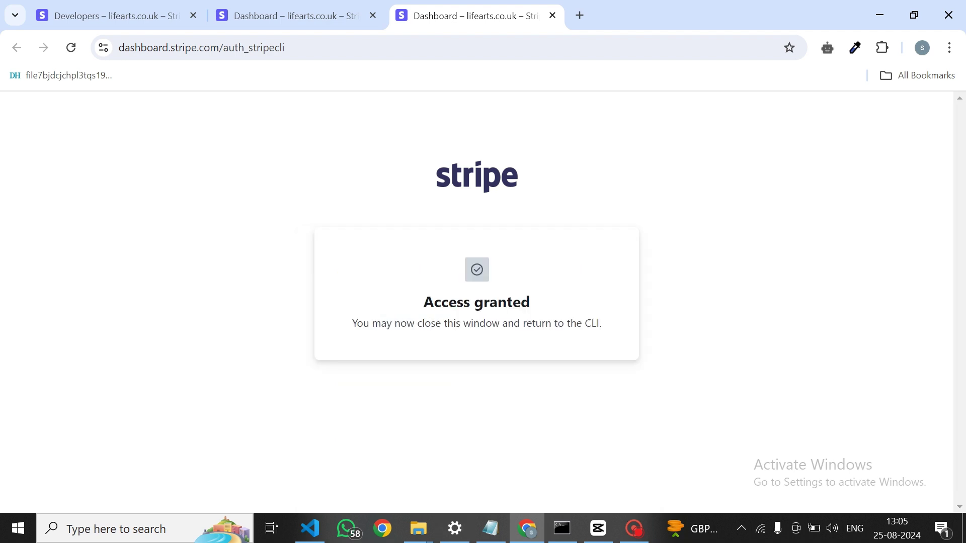
Step: Copy the event forwarding command from the Stripe webhook page and run stripe listen --forward-to localhost:4242/webhook in Command Prompt
click(111, 16)
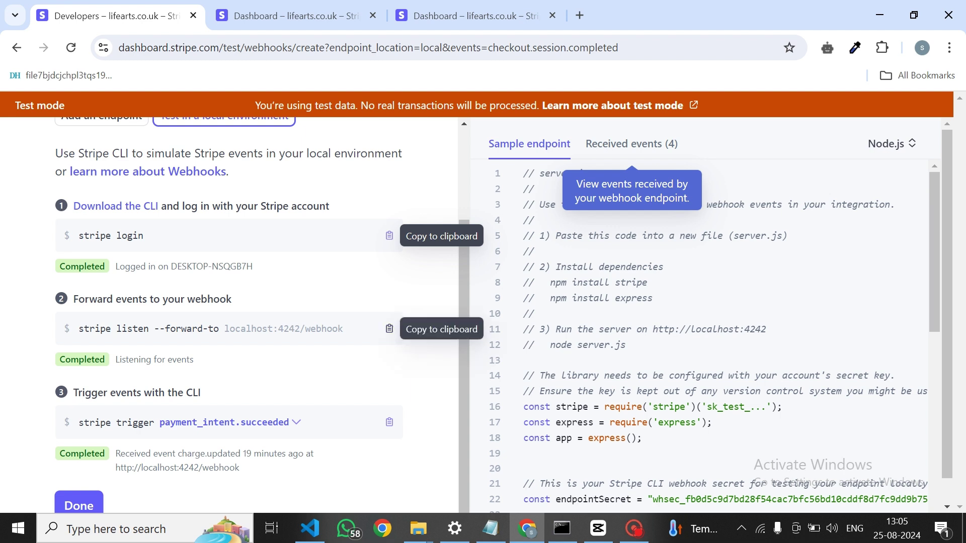
click(388, 328)
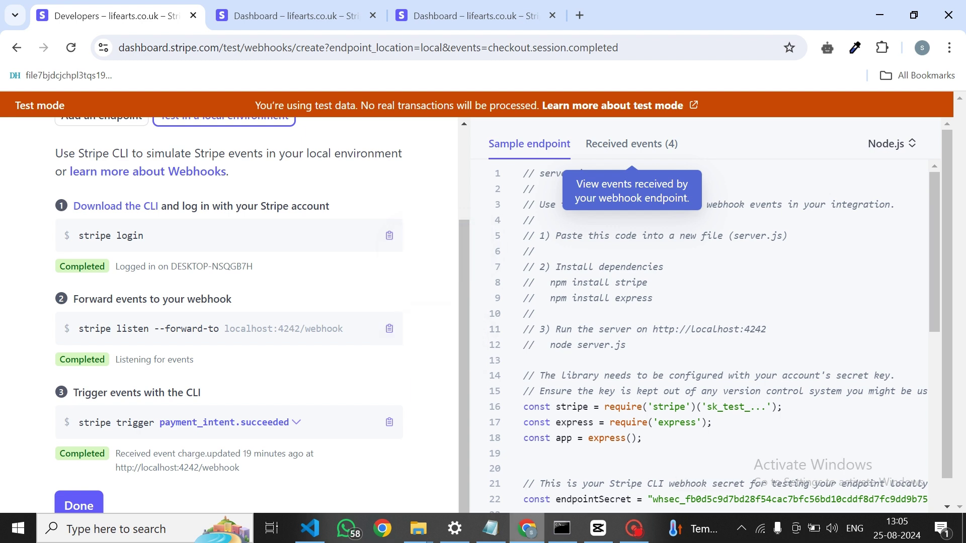
click(562, 529)
key(ctrl+v)
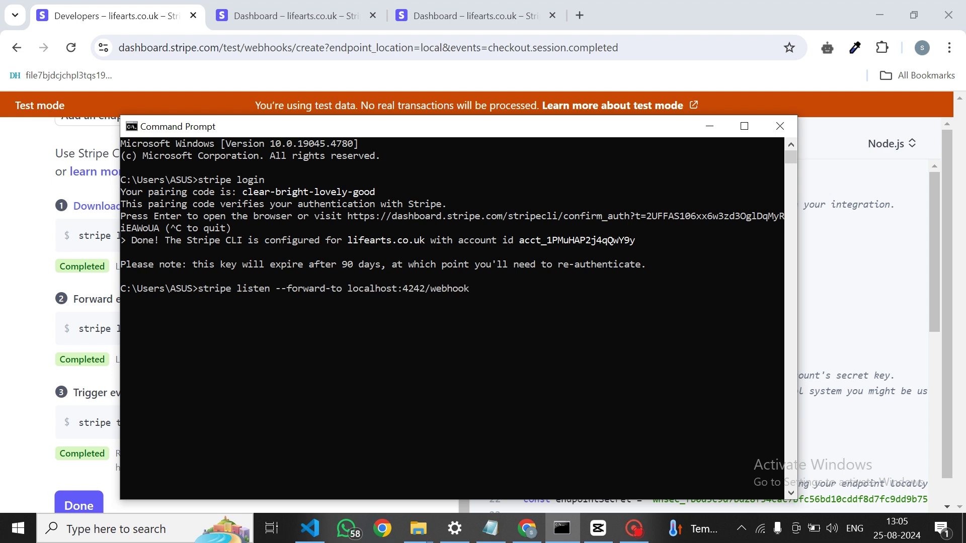
key(Return)
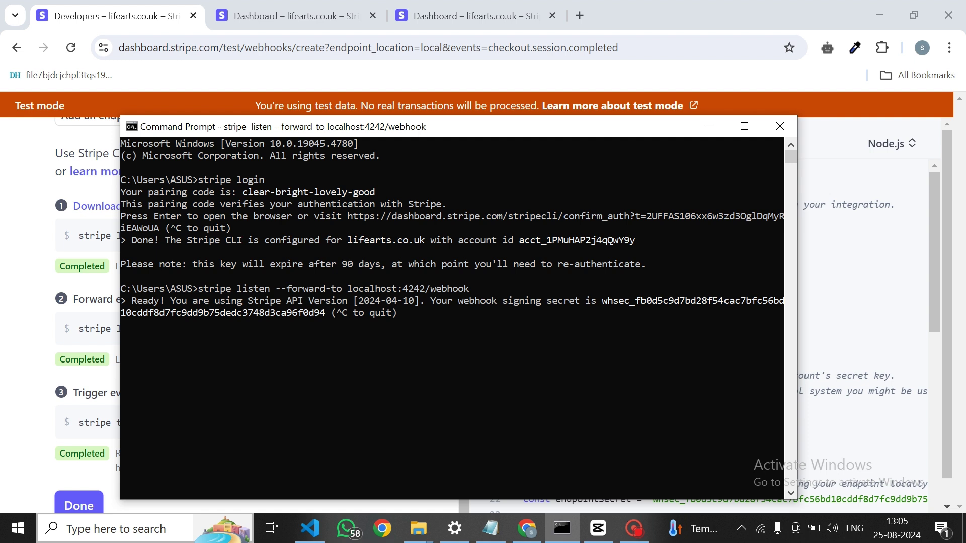
Step: Open a second Command Prompt window alongside the one forwarding events
key(super+s)
text(cd)
key(BackSpace)
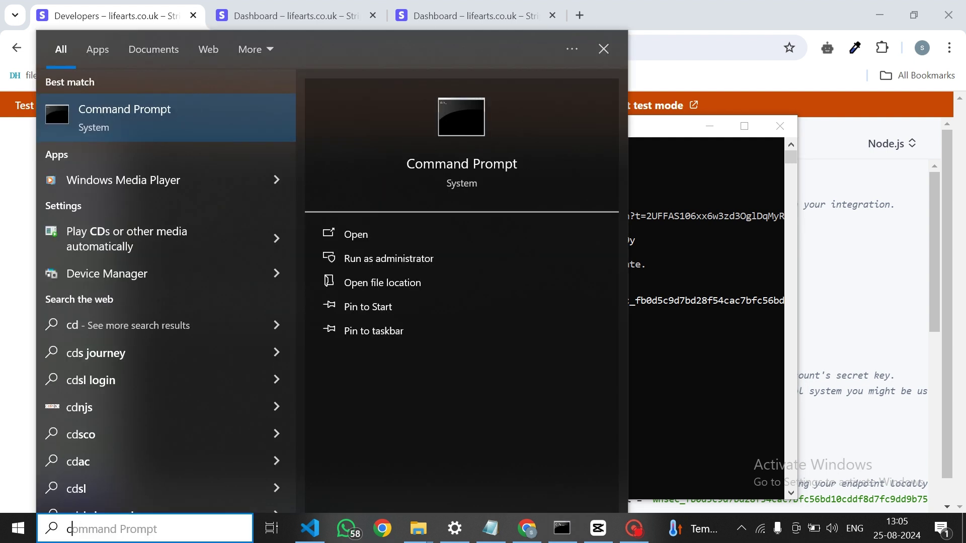
key(Escape)
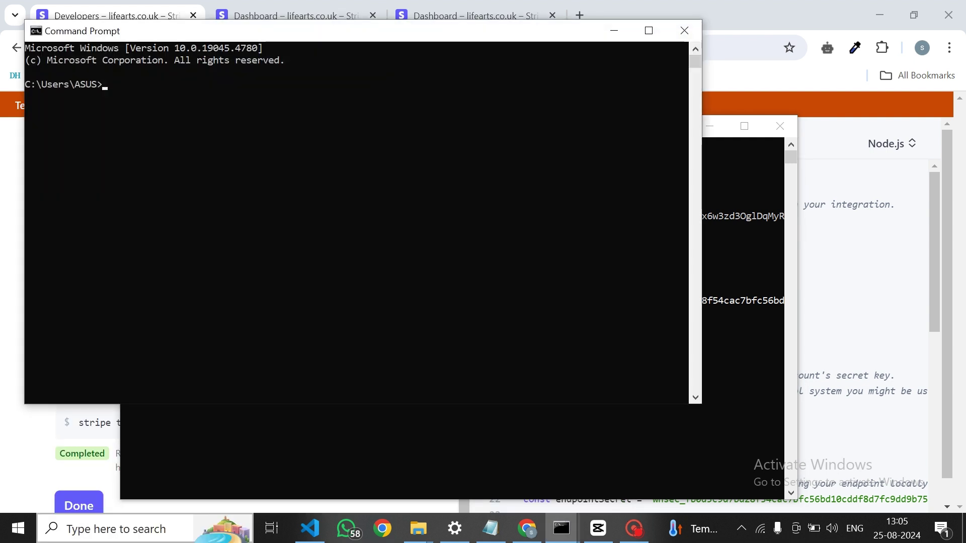
Step: Return to the Stripe webhook page in Chrome and copy the stripe trigger payment_intent.succeeded command
key(alt+Tab)
scroll(389, 403, down, 1)
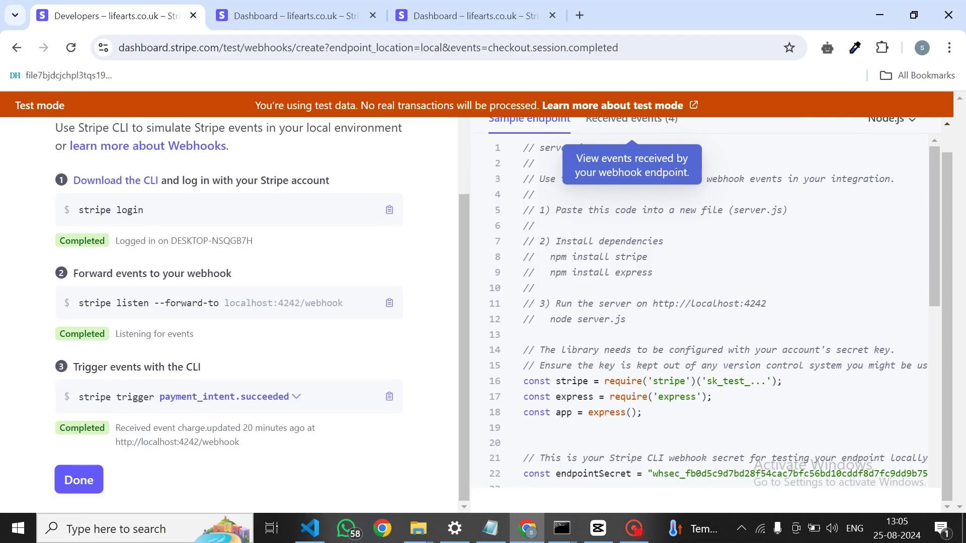
click(389, 396)
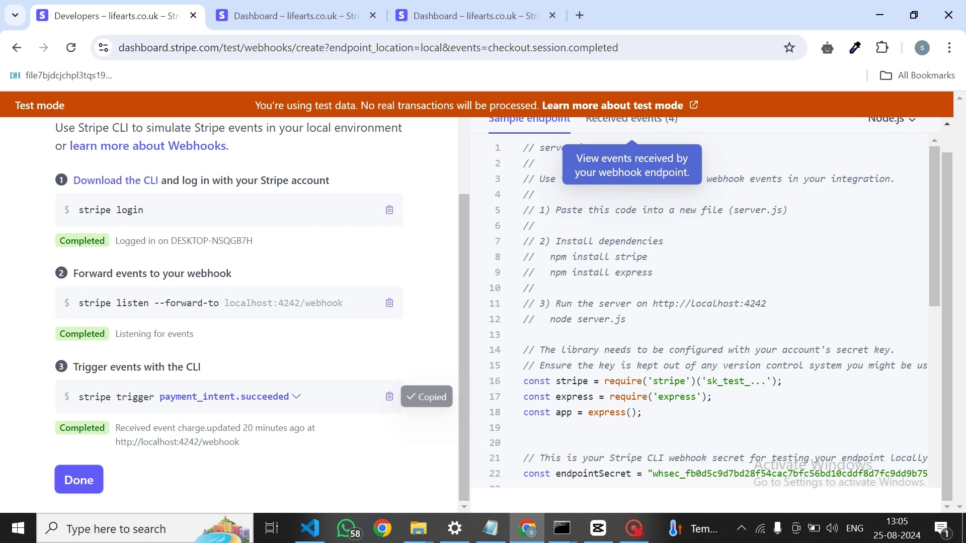
Step: Examine the event-handling switch in the Stripe sample endpoint and in server.js in Visual Studio Code, including the payment_intent.succeeded case
scroll(700, 302, down, 9)
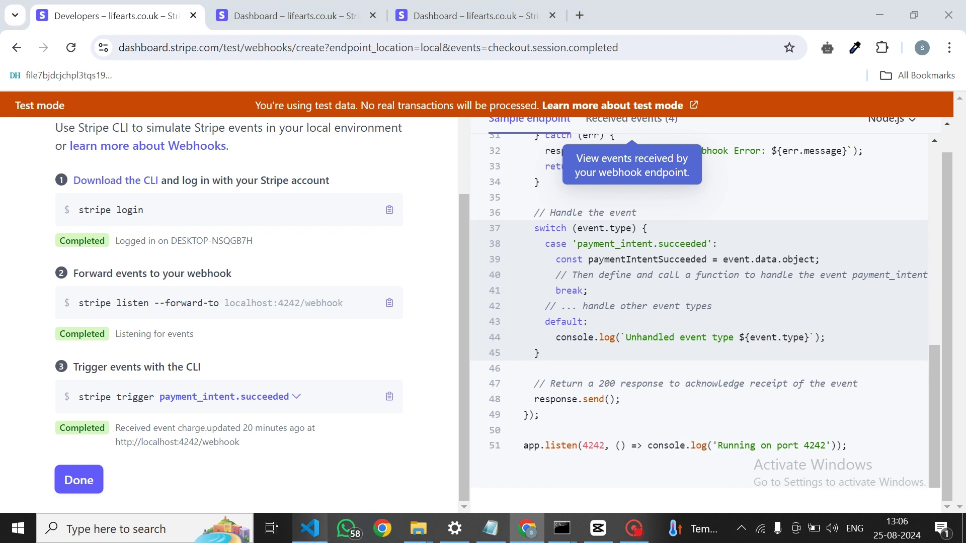
click(310, 528)
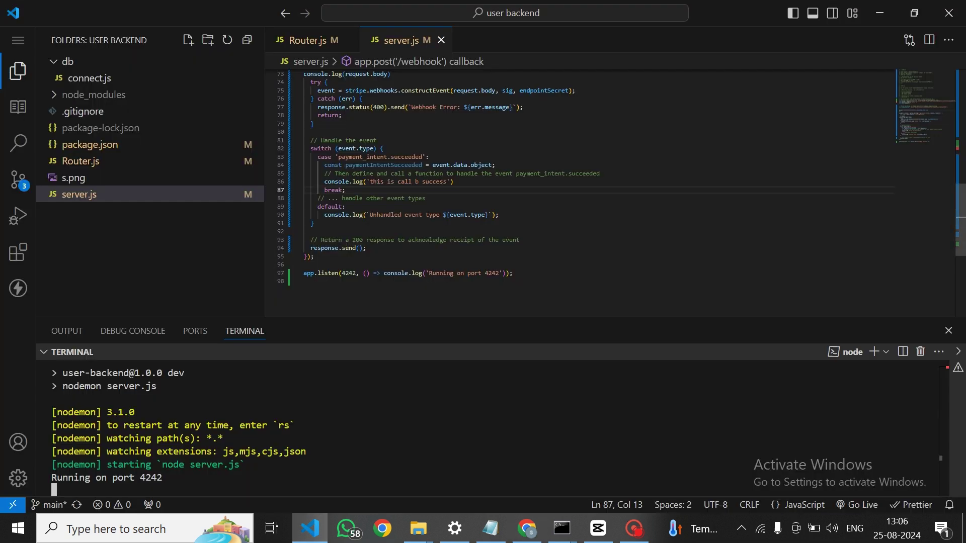
scroll(579, 194, up, 2)
scroll(579, 194, up, 5)
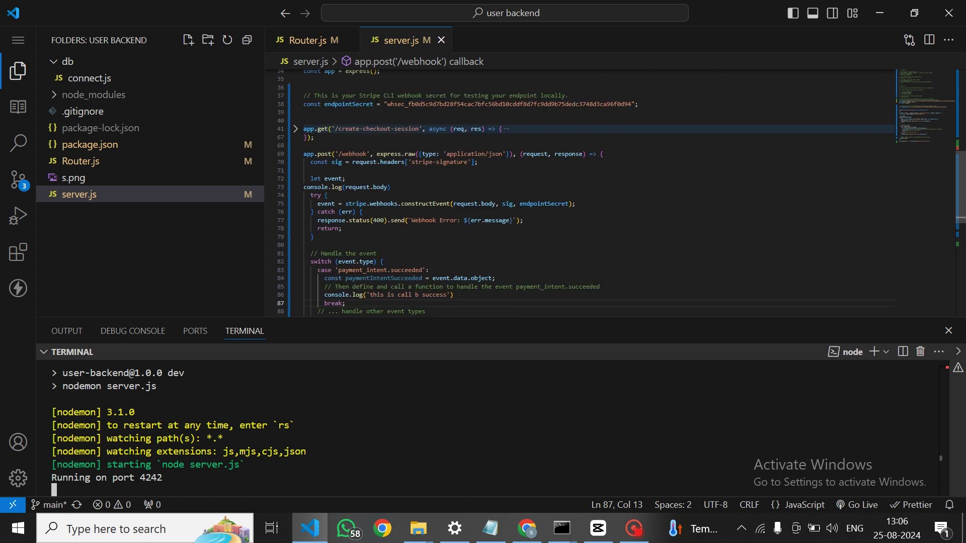
ctrl+scroll(579, 193, up, 6)
scroll(578, 194, down, 8)
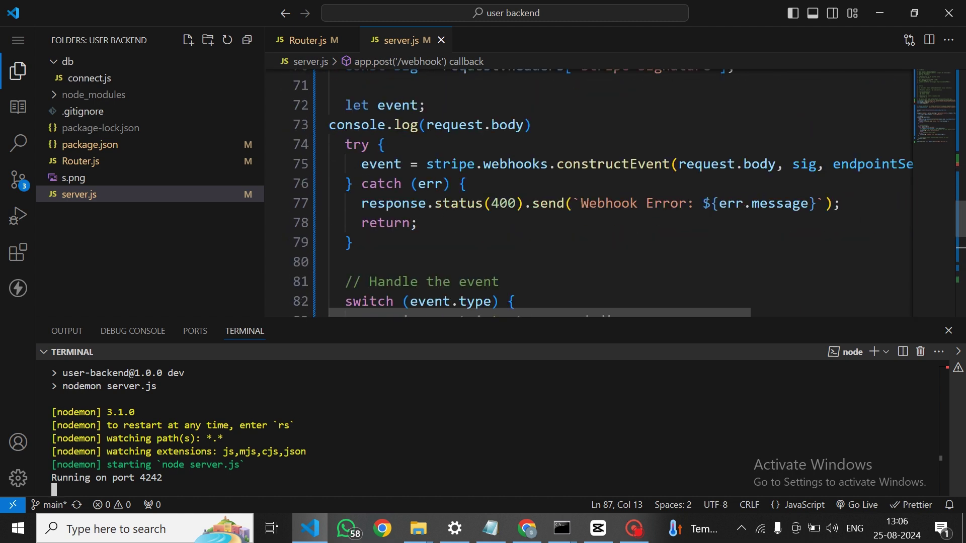
scroll(578, 194, up, 4)
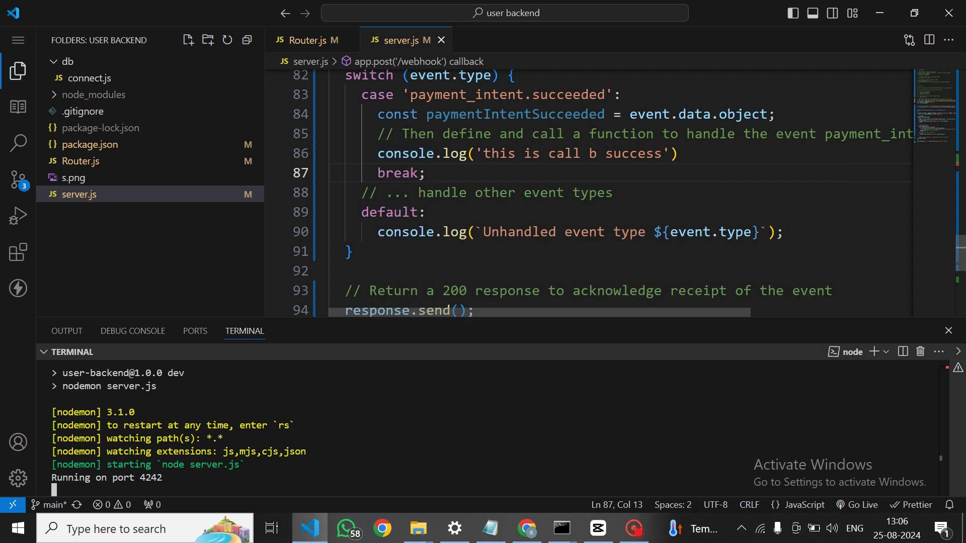
scroll(604, 193, up, 1)
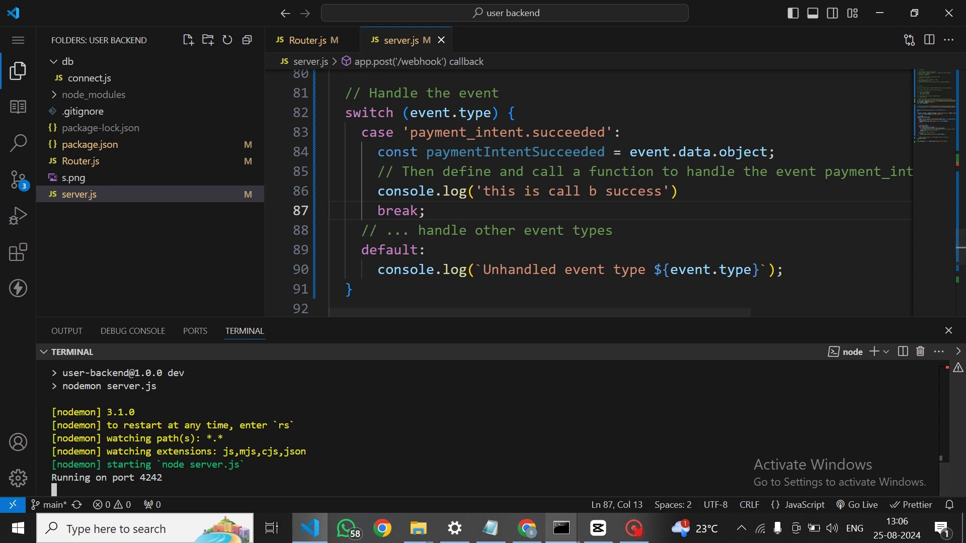
Step: Run stripe trigger payment_intent.succeeded in the second Command Prompt window
mouse_move(562, 529)
click(643, 465)
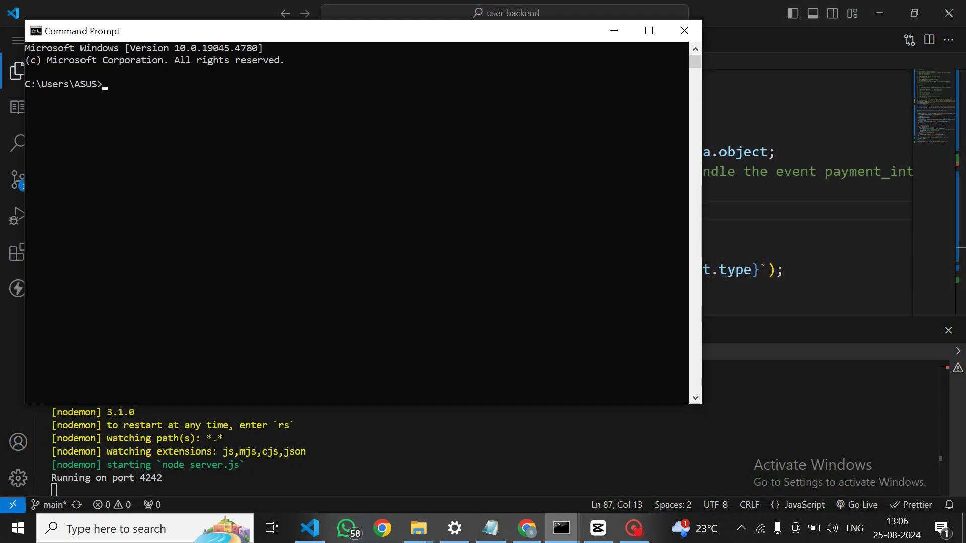
key(ctrl+v)
key(Return)
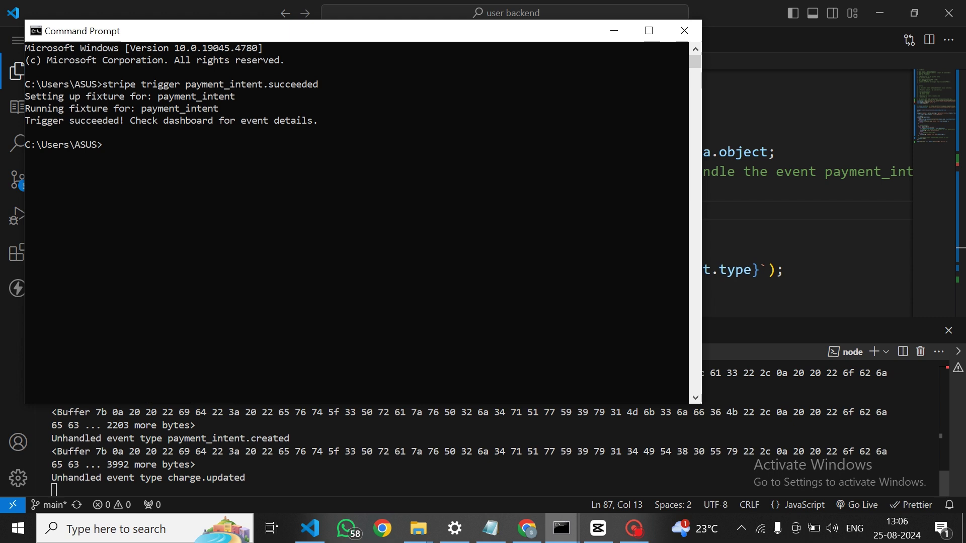
Step: Check the server's terminal output in Visual Studio Code for the triggered events and highlight the log message of the payment_intent.succeeded case
key(alt+Tab)
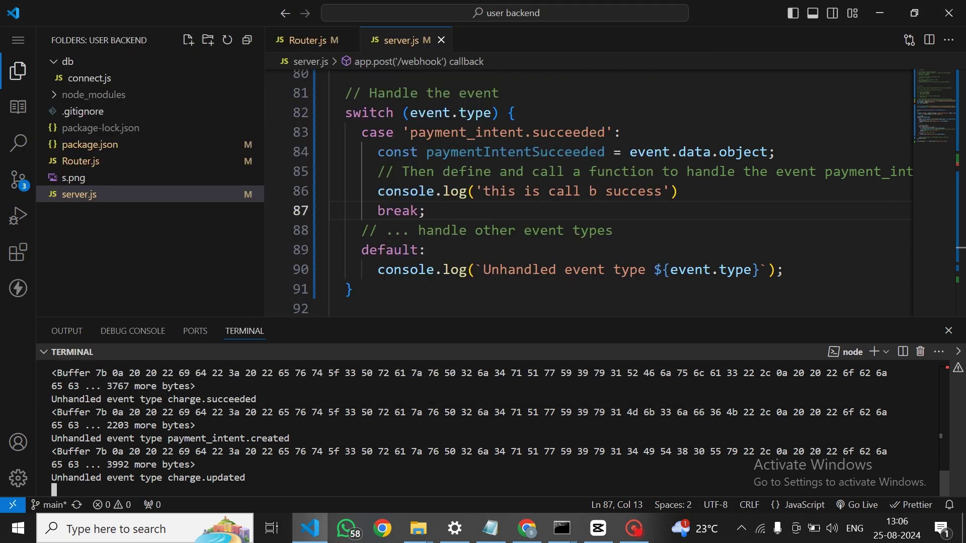
scroll(483, 428, up, 1)
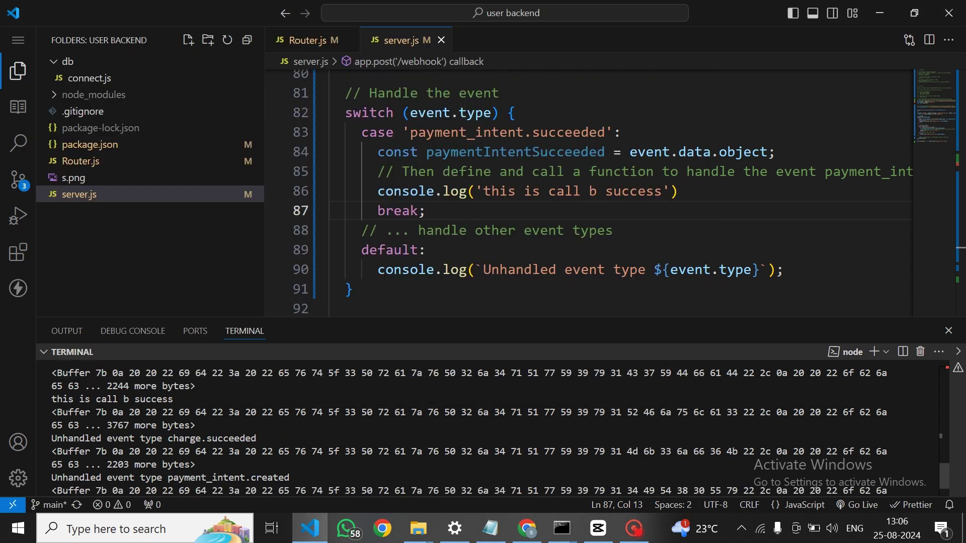
scroll(483, 428, down, 1)
drag(139, 399, 51, 386)
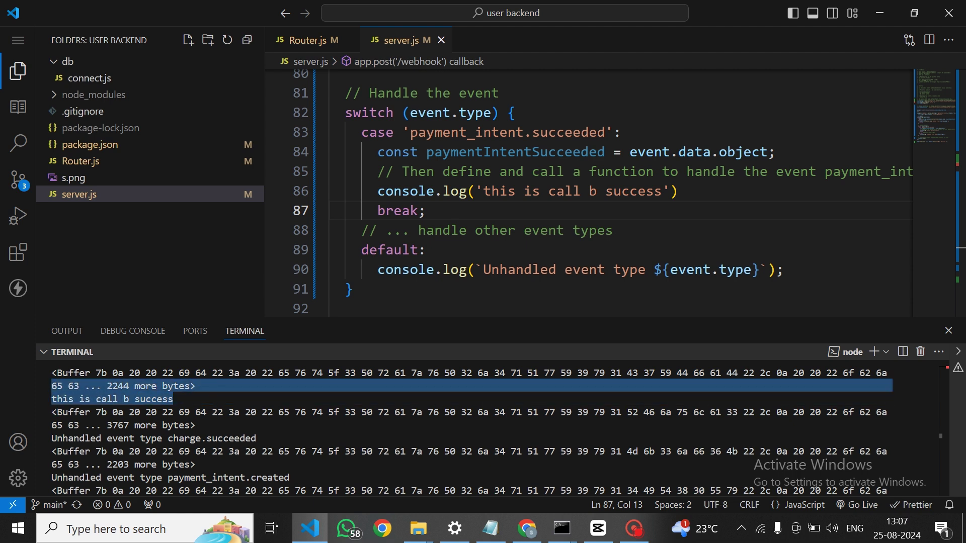
Step: View the received events on the Stripe webhook page in Chrome and examine their response status and request data
click(527, 528)
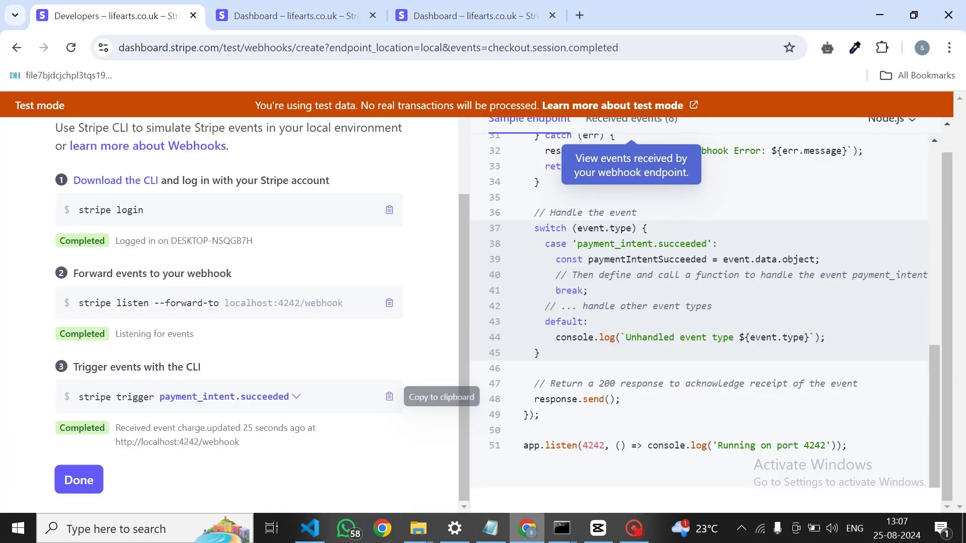
scroll(704, 312, up, 10)
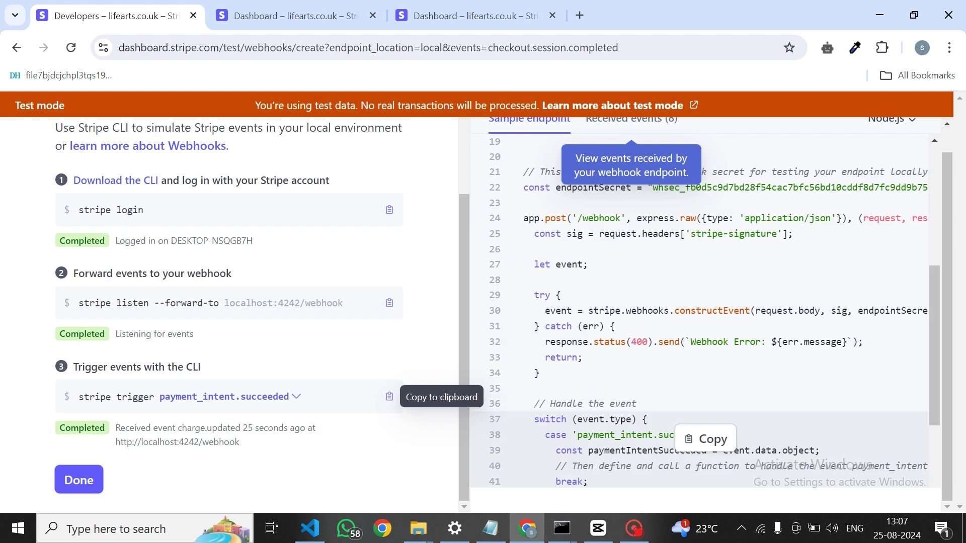
scroll(705, 312, up, 1)
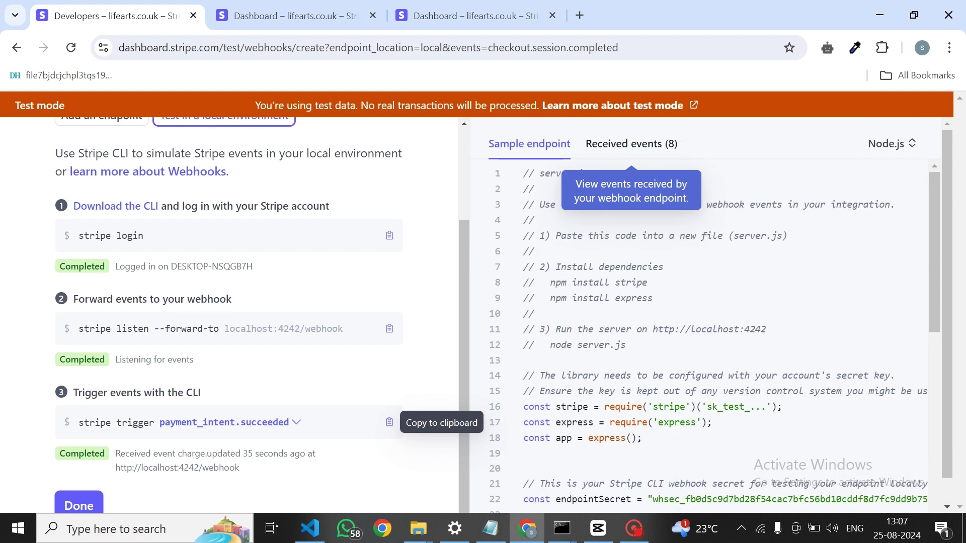
click(632, 144)
scroll(705, 312, down, 5)
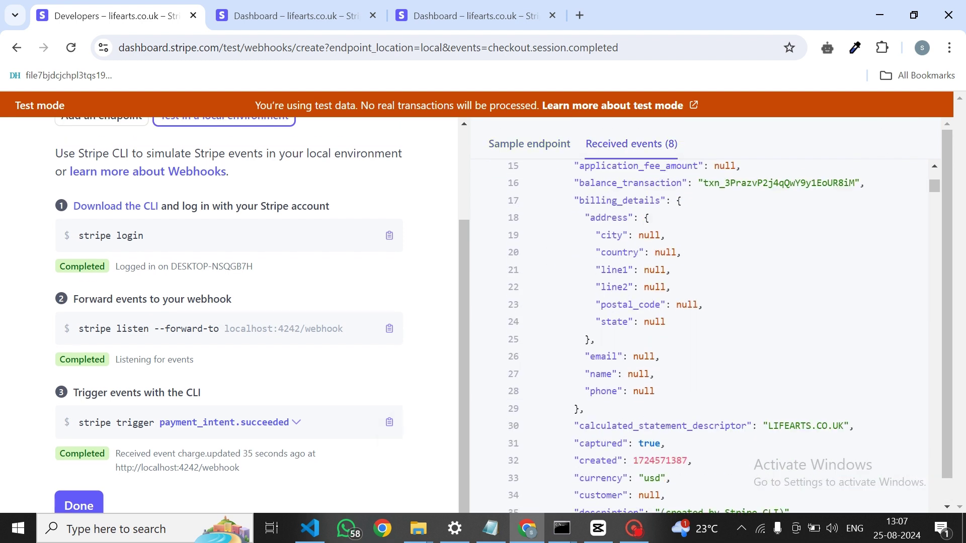
scroll(704, 312, up, 5)
scroll(705, 312, up, 1)
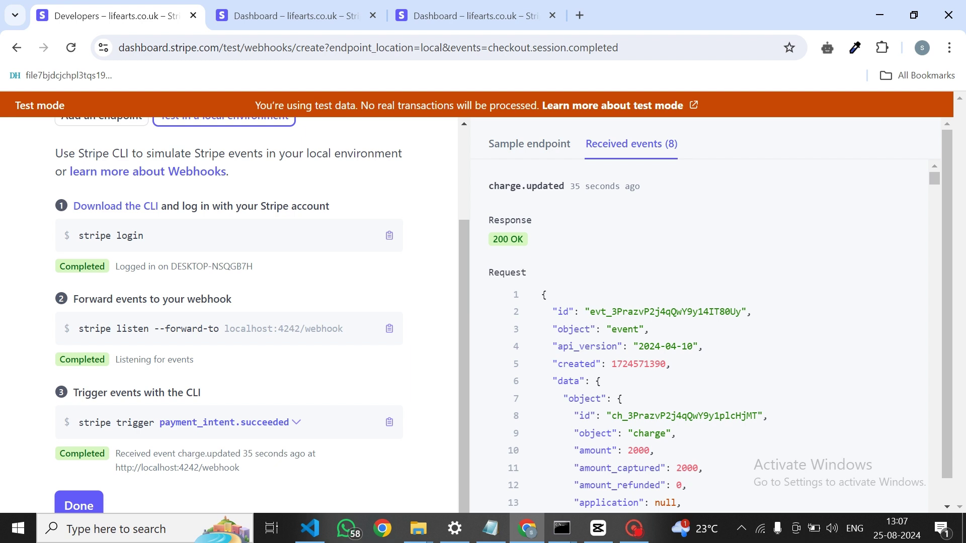
scroll(699, 334, down, 20)
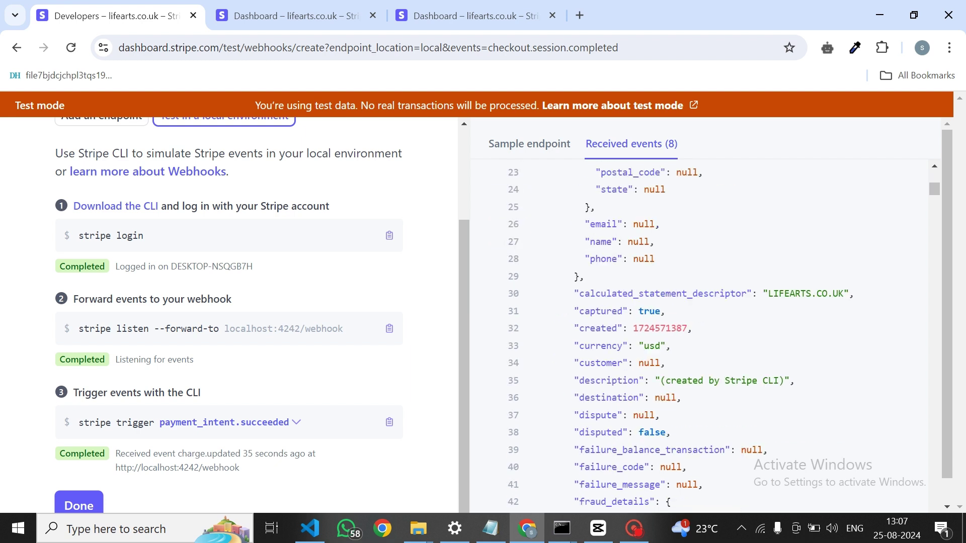
scroll(700, 335, down, 9)
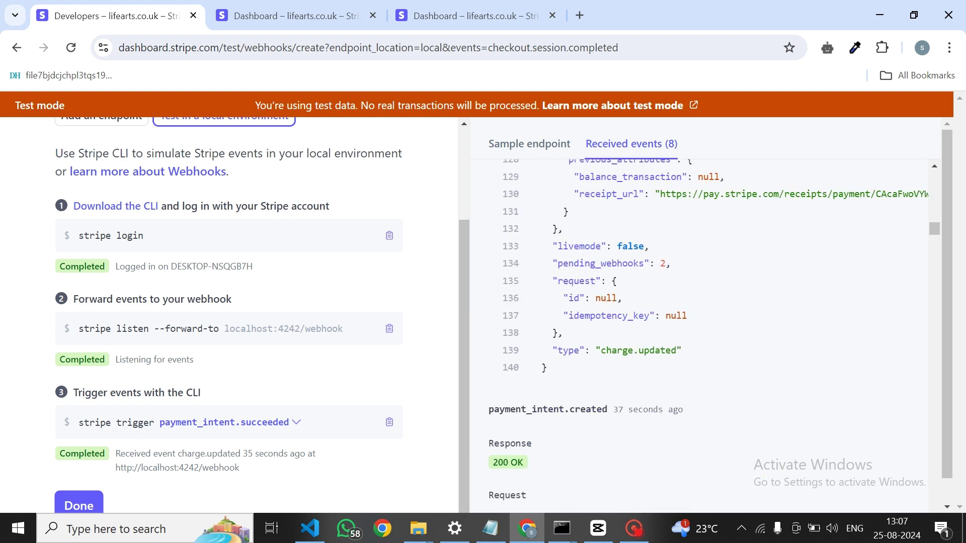
Step: Switch the webhook setup to adding a hosted endpoint and review its URL, description, version and event settings
scroll(229, 312, up, 3)
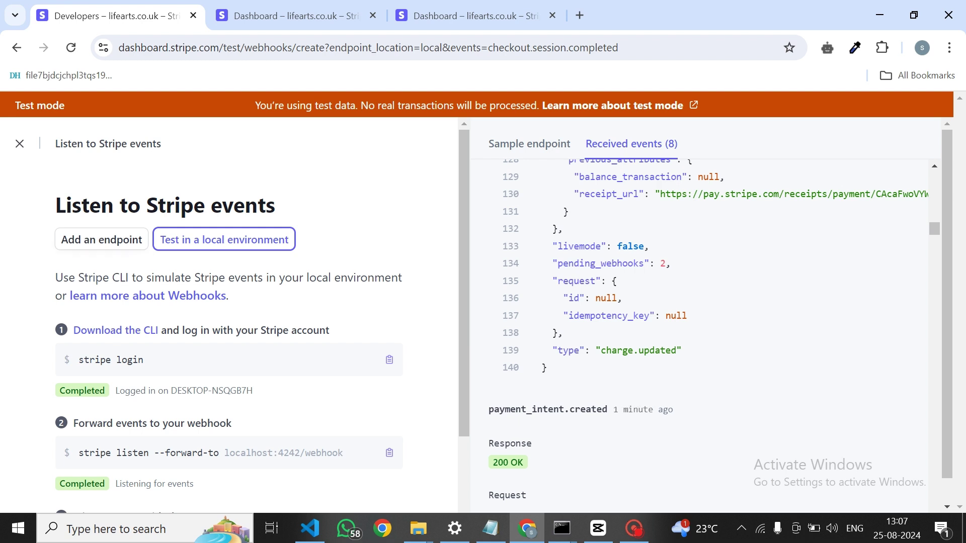
click(101, 239)
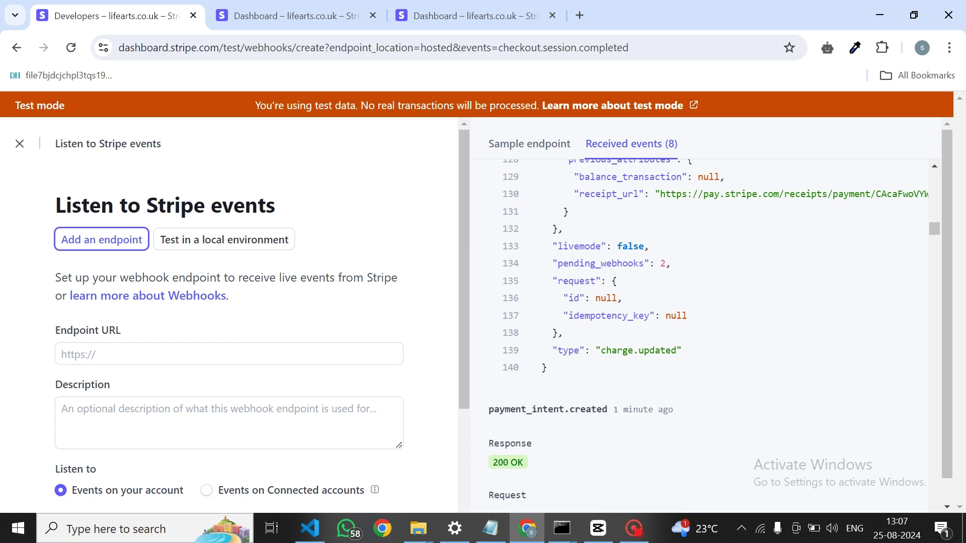
scroll(229, 312, down, 2)
scroll(229, 312, down, 1)
scroll(228, 312, up, 3)
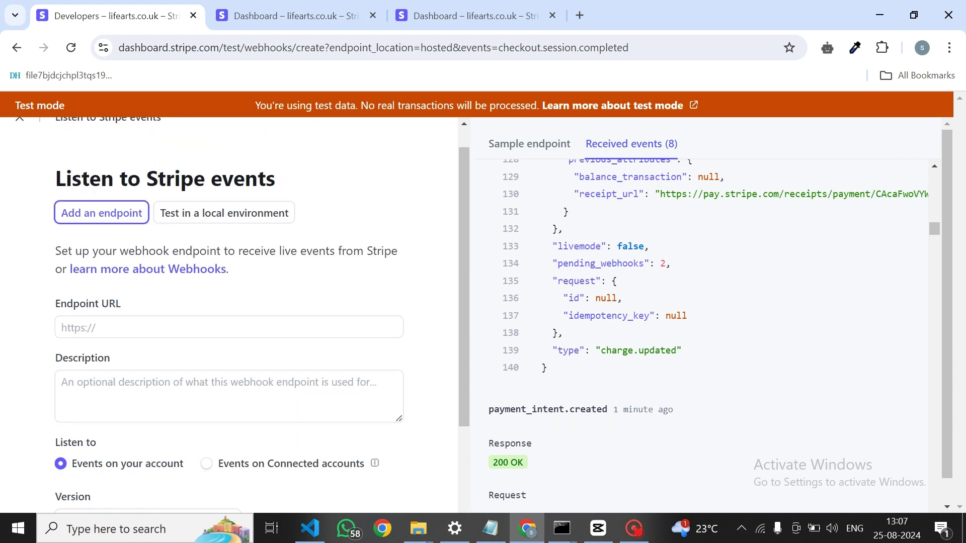
click(229, 328)
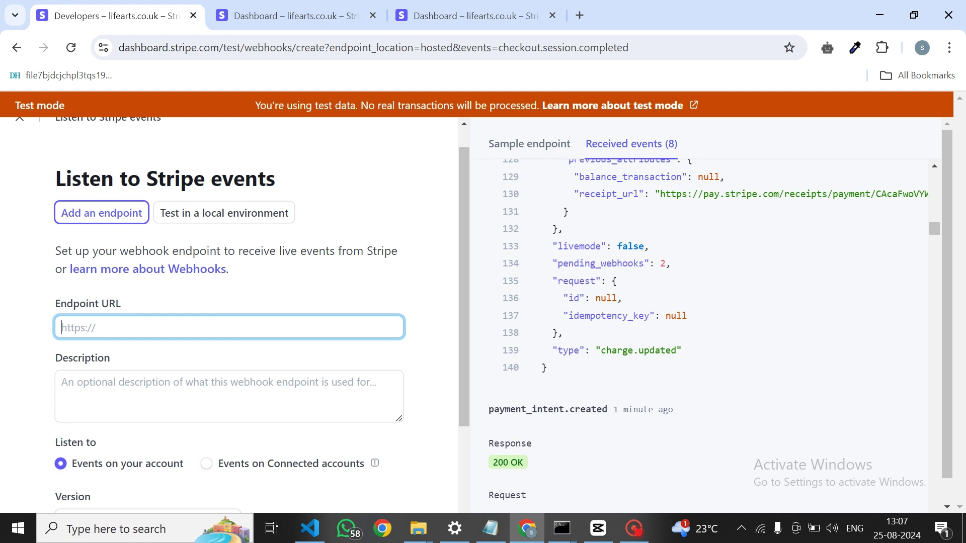
scroll(229, 315, down, 3)
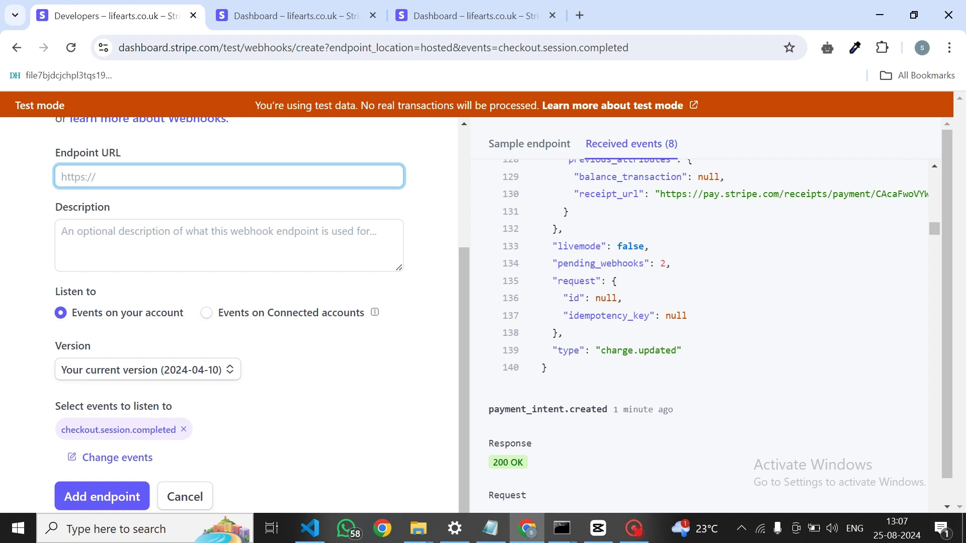
scroll(501, 314, down, 1)
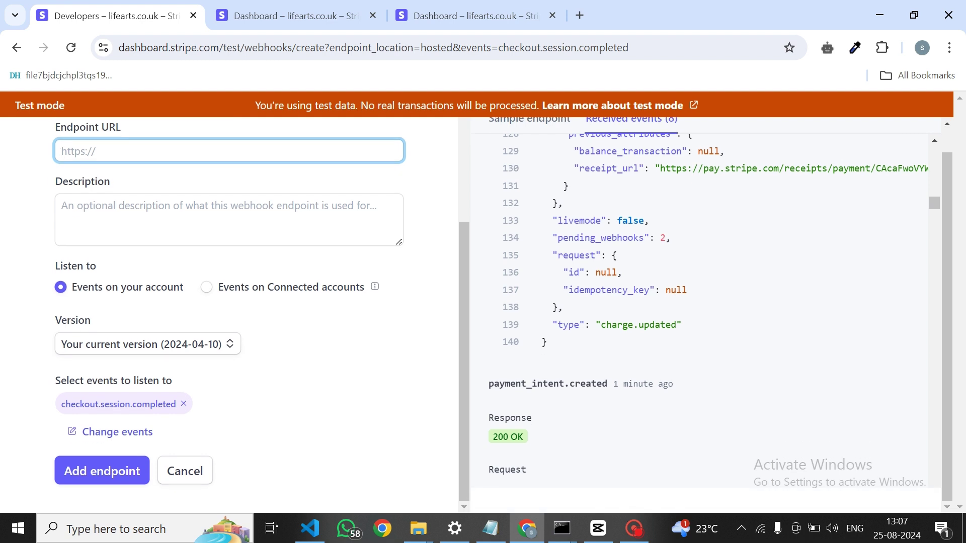
Step: Clear the endpoint's selected event, search the events for "compl" and add checkout.session.completed
scroll(699, 312, down, 4)
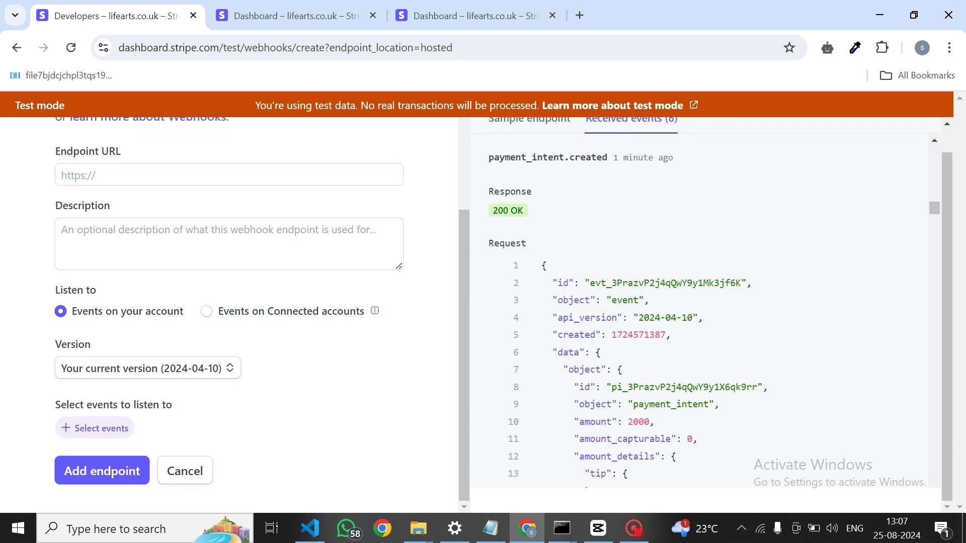
click(95, 428)
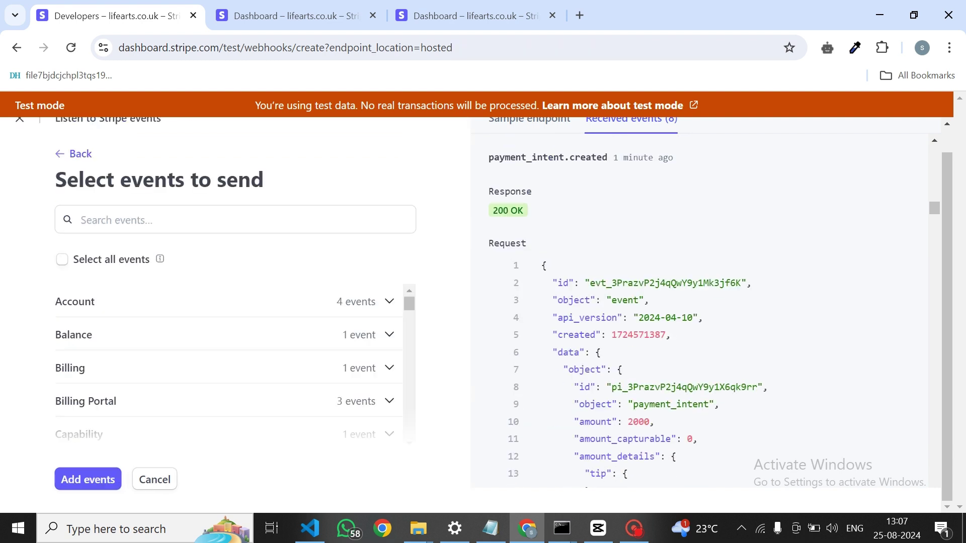
click(151, 220)
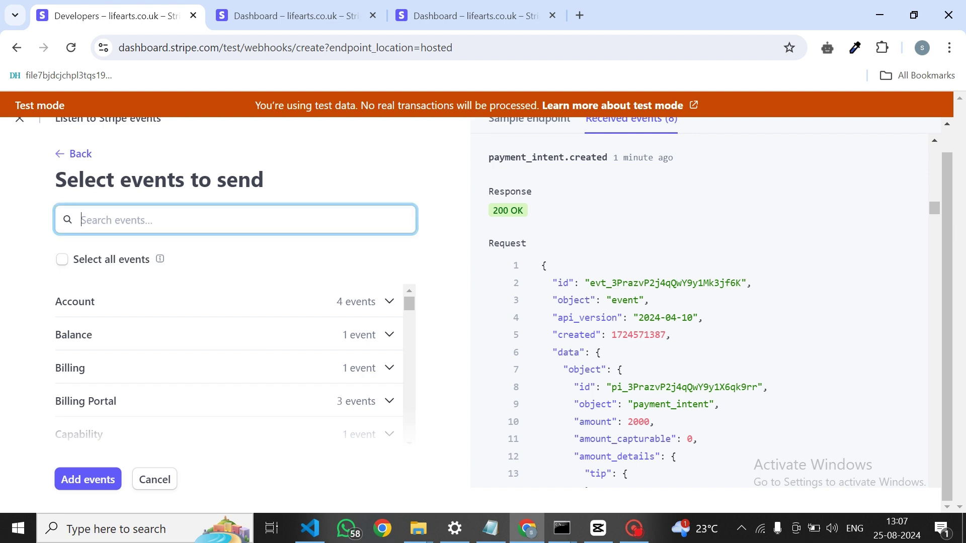
text(compl)
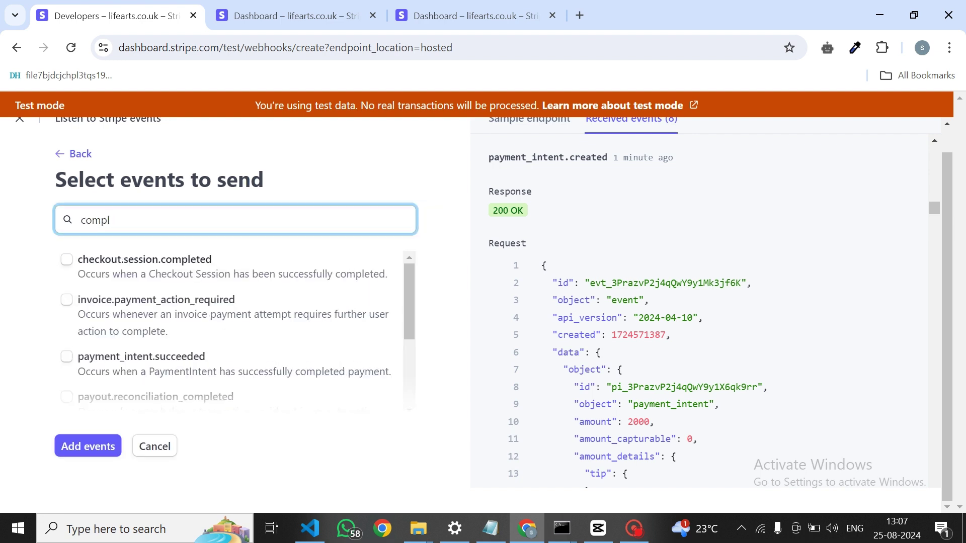
click(66, 260)
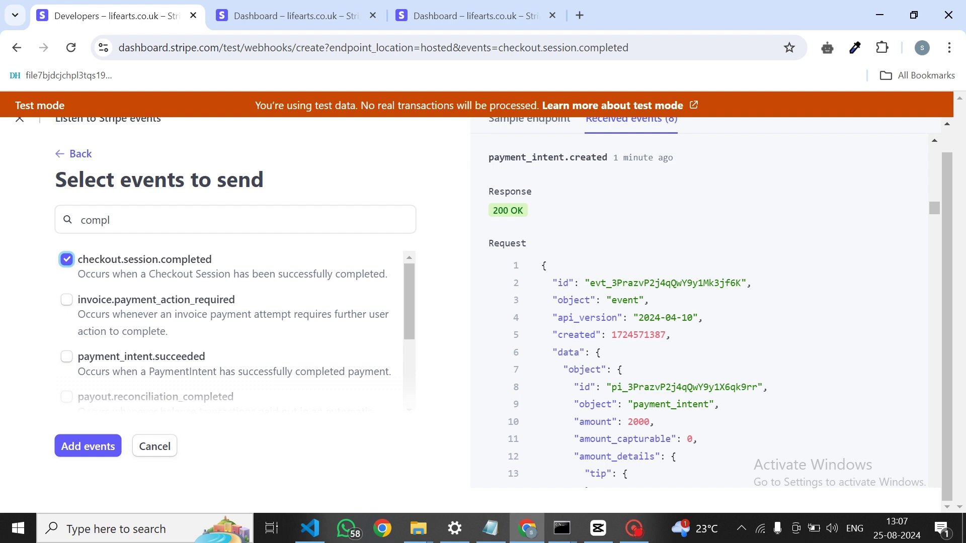
click(88, 446)
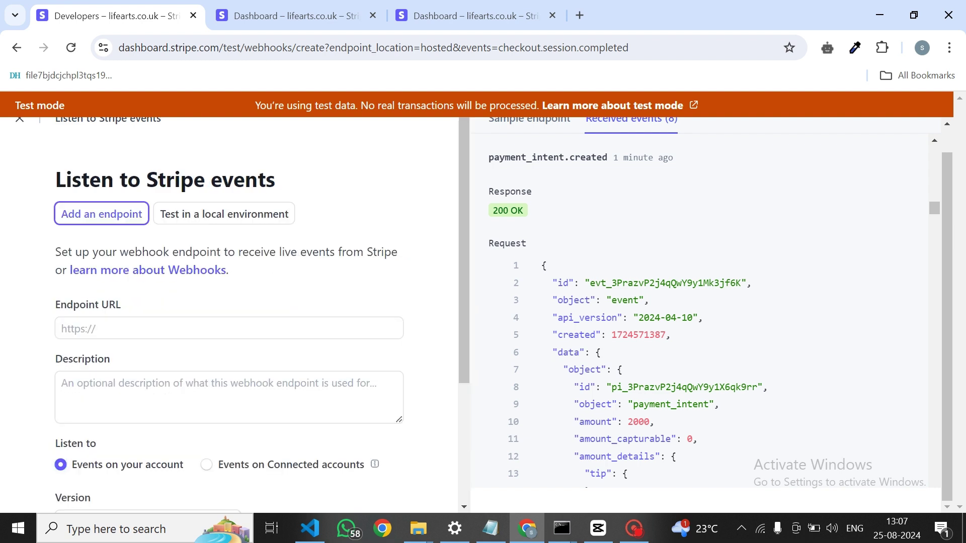
Step: Review the endpoint form and the received events' request data back up to the charge.updated event
scroll(229, 312, down, 4)
scroll(704, 312, up, 10)
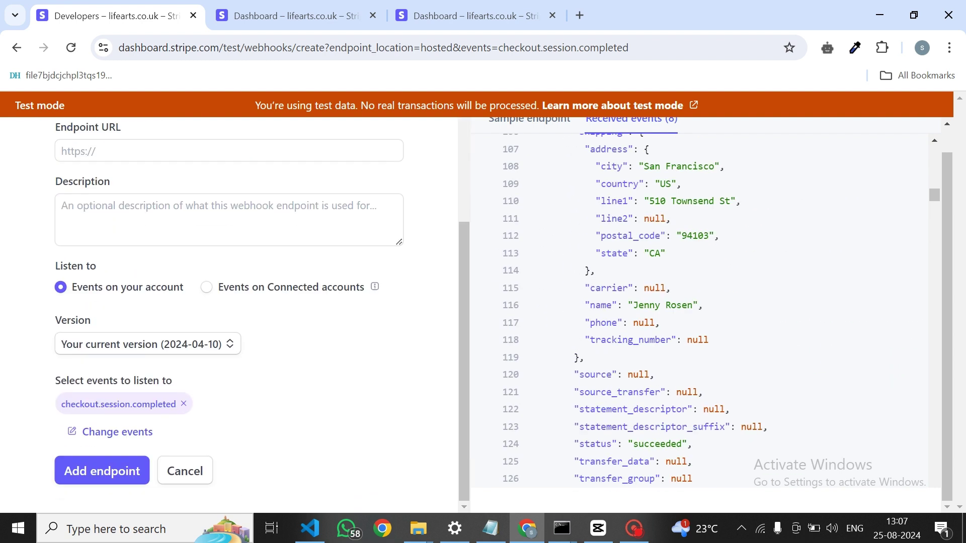
scroll(700, 312, up, 15)
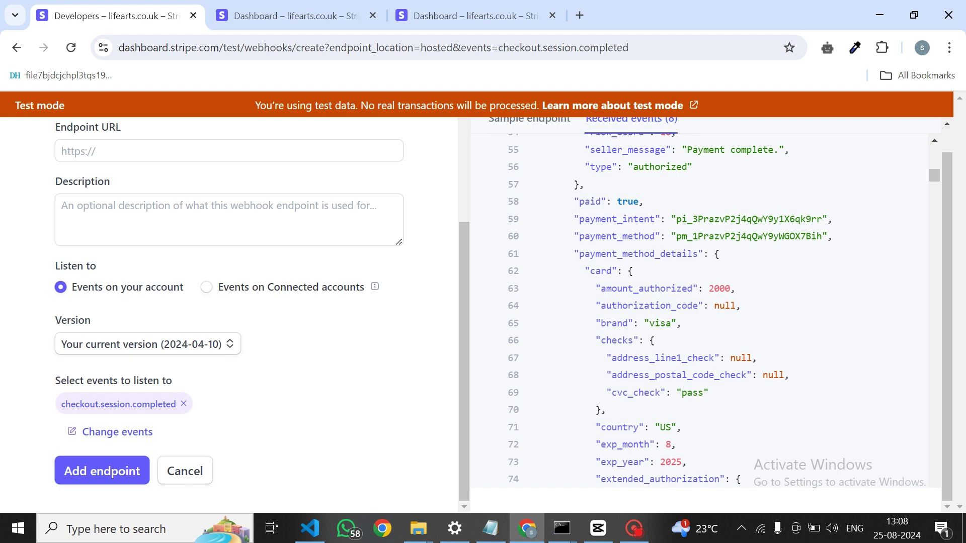
scroll(229, 312, up, 4)
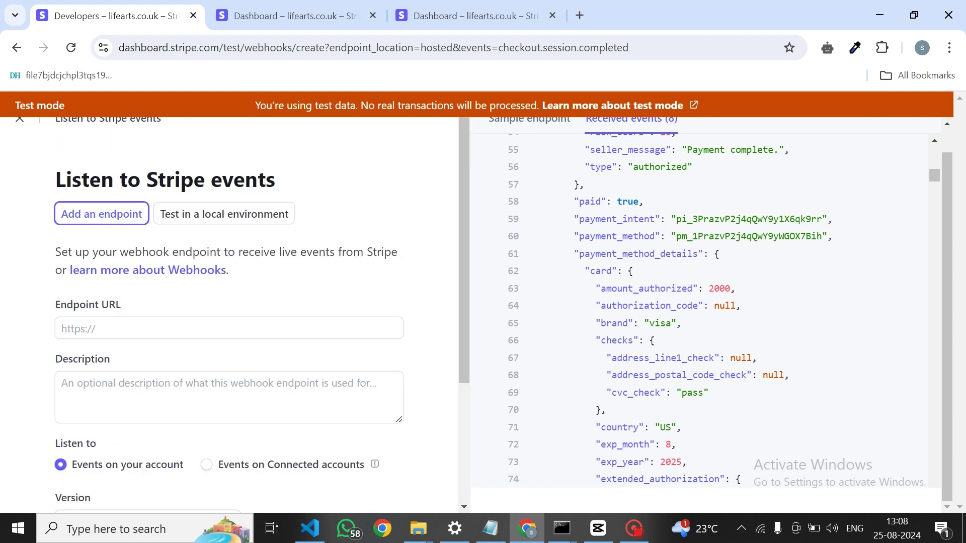
scroll(700, 312, up, 15)
scroll(484, 314, up, 1)
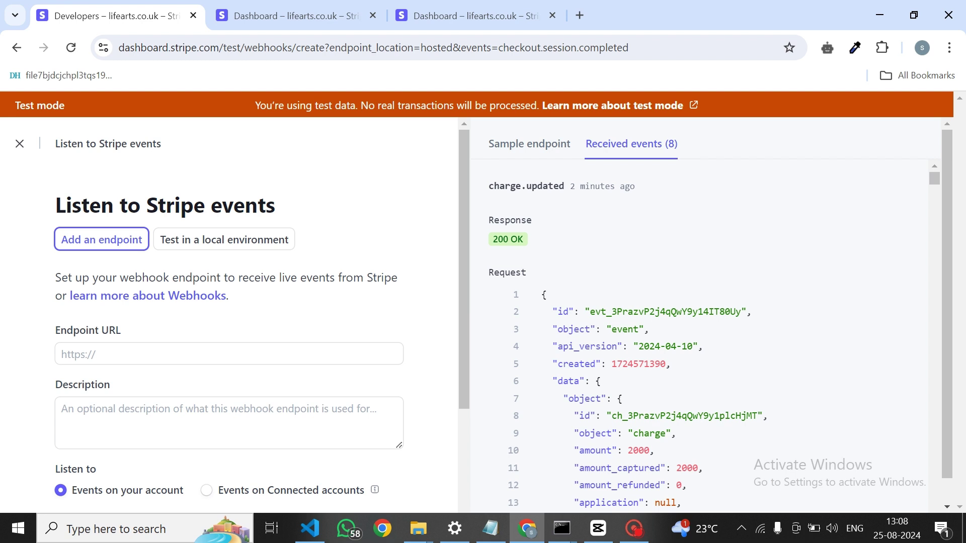
mouse_move(562, 529)
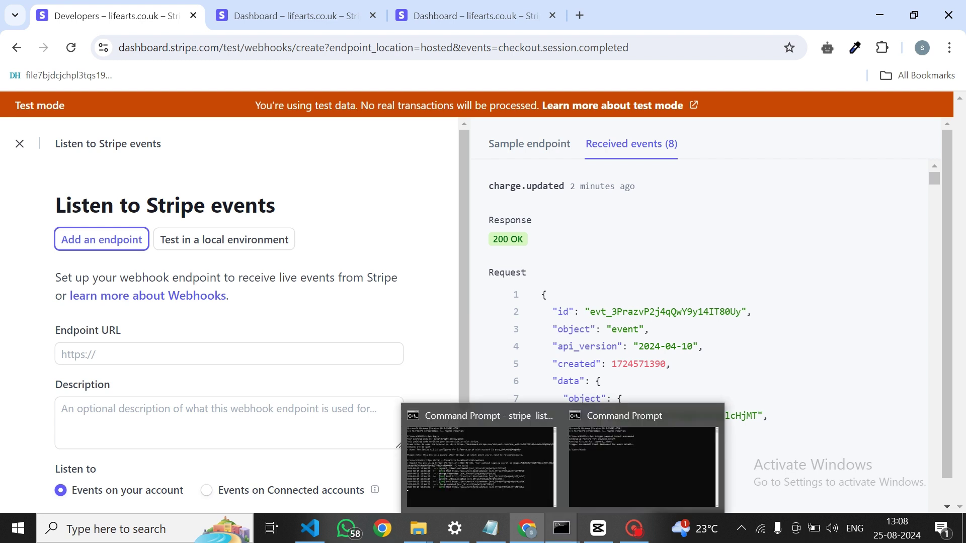
click(634, 528)
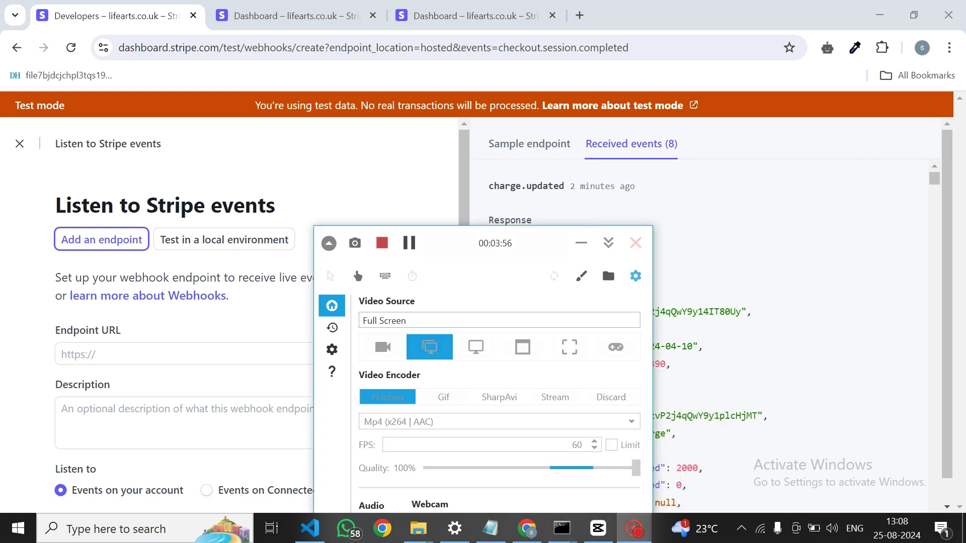